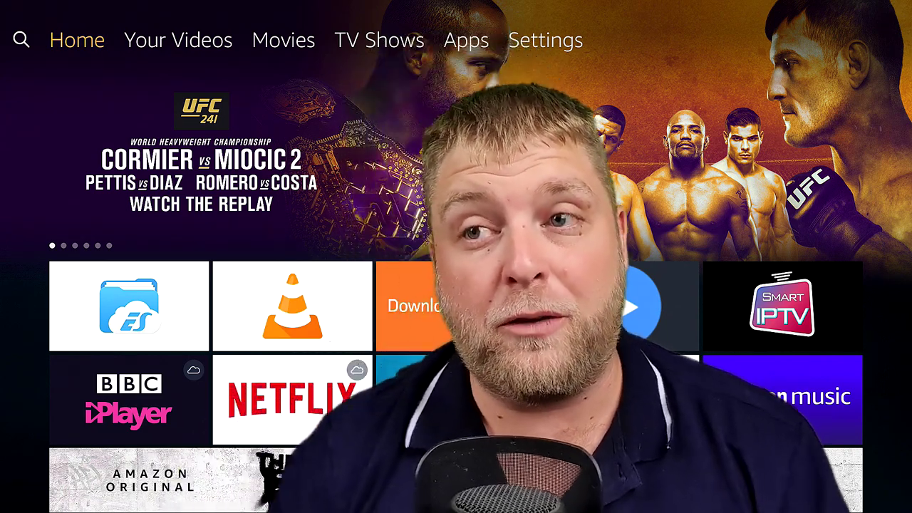
Go from the Fire TV home screen to the Settings section
key("Right")
key("Right")
key("Right")
key("Right")
key("Right")
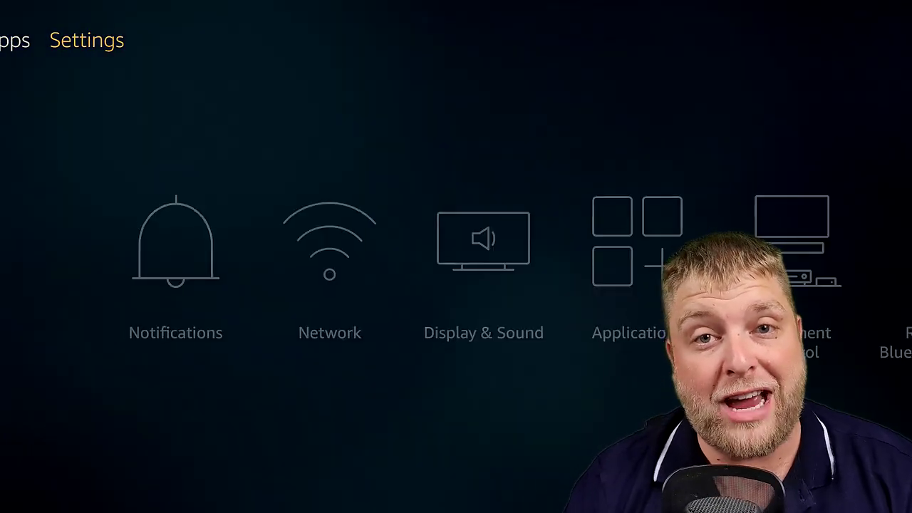
Open the Developer Options under My Fire TV
key("Down")
key("Right")
key("Right")
key("Right")
key("Right")
key("Right")
key("Right")
key("Right")
key("Right")
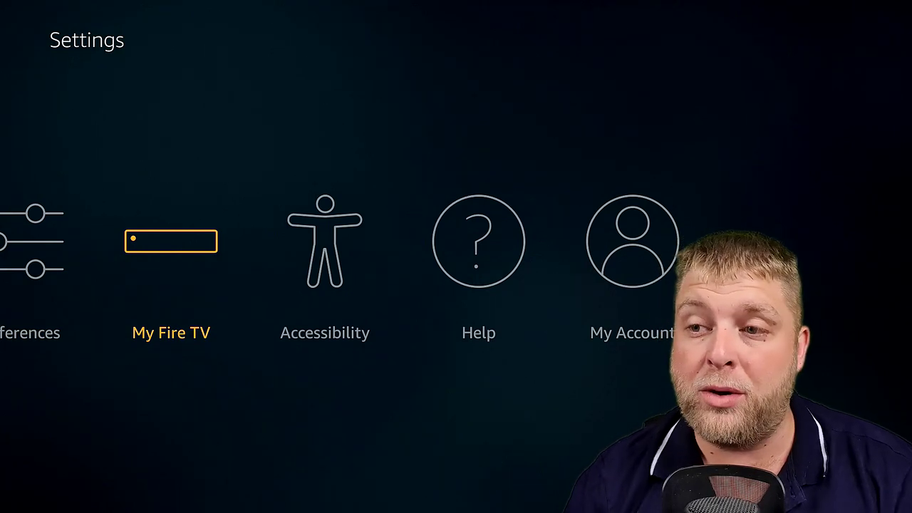
key("Return")
key("Down")
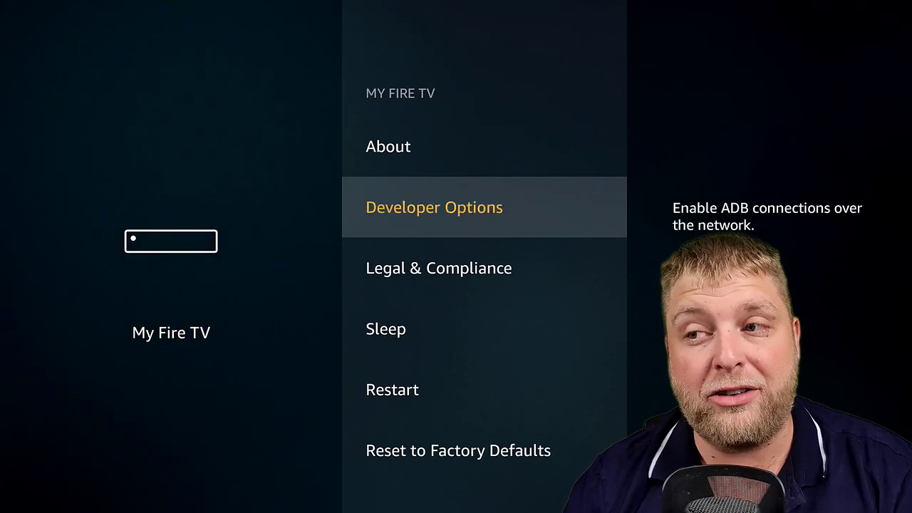
key("Return")
Switch Apps from Unknown Sources off and back on, accepting the risk warning, and do the same with ADB Debugging
key("Down")
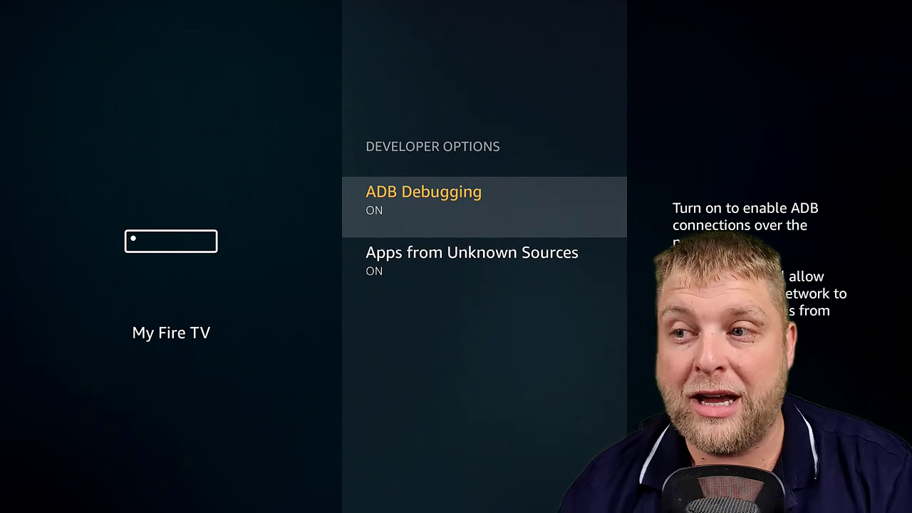
key("Return")
key("Return")
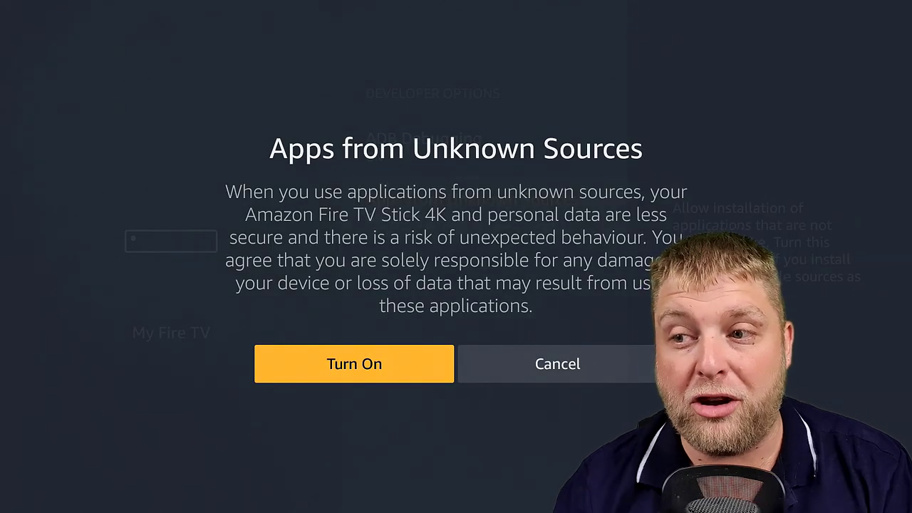
key("Return")
key("Up")
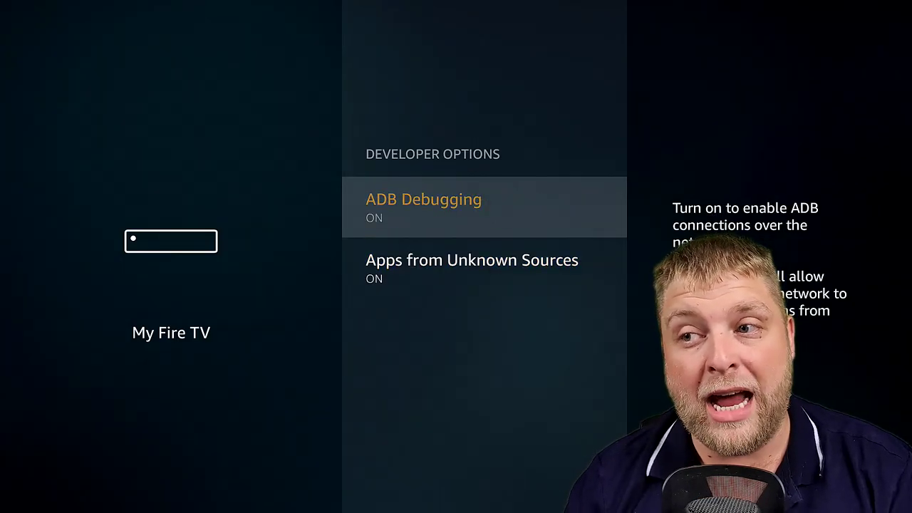
key("Return")
key("Return")
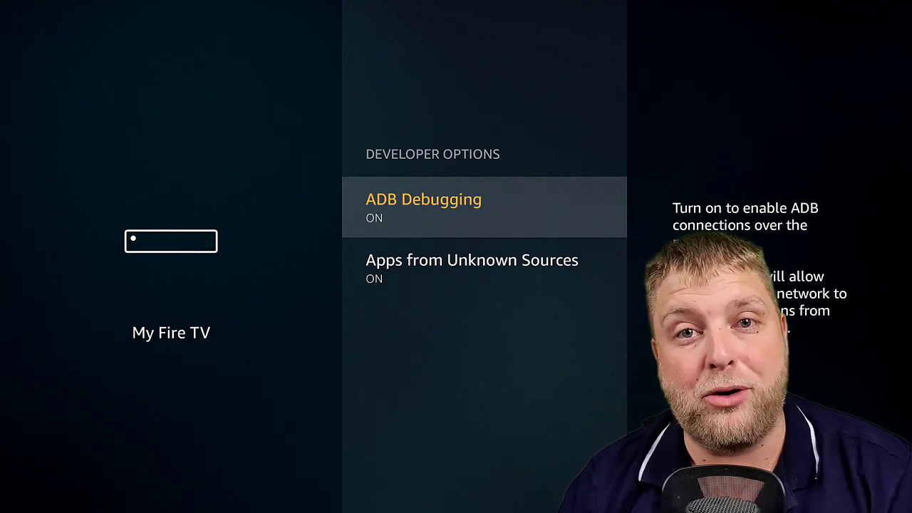
Leave the My Fire TV settings and open the Fire TV search page
key("Escape")
key("Escape")
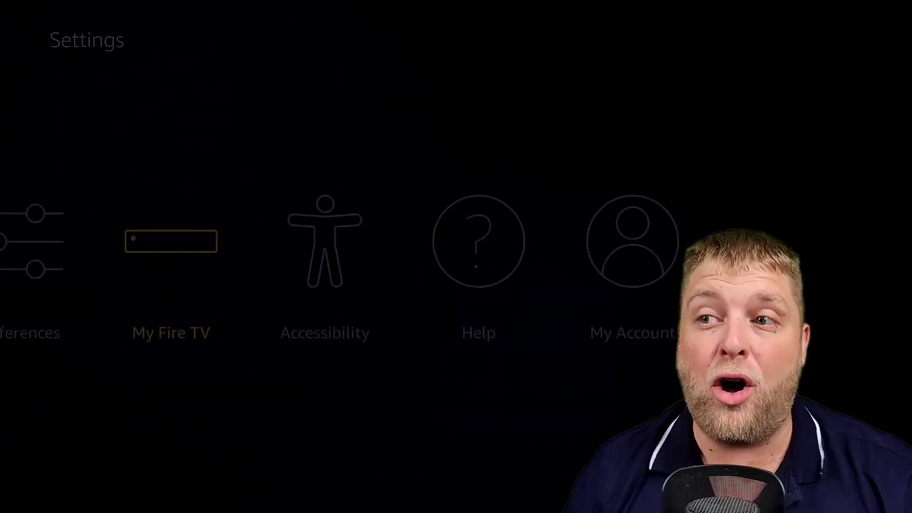
key("Up")
key("Left")
key("Left")
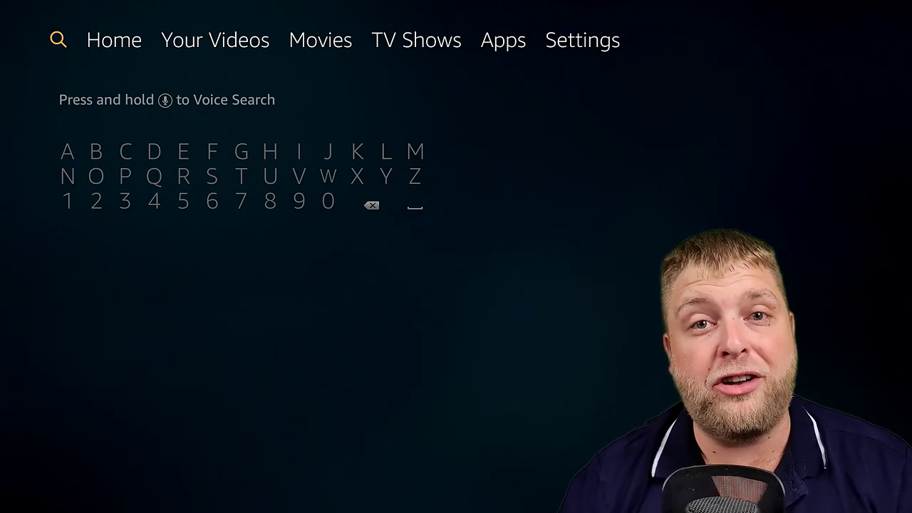
Enter "Dow" as the search text
key("Down")
key("Right")
key("Right")
key("Right")
key("Return")
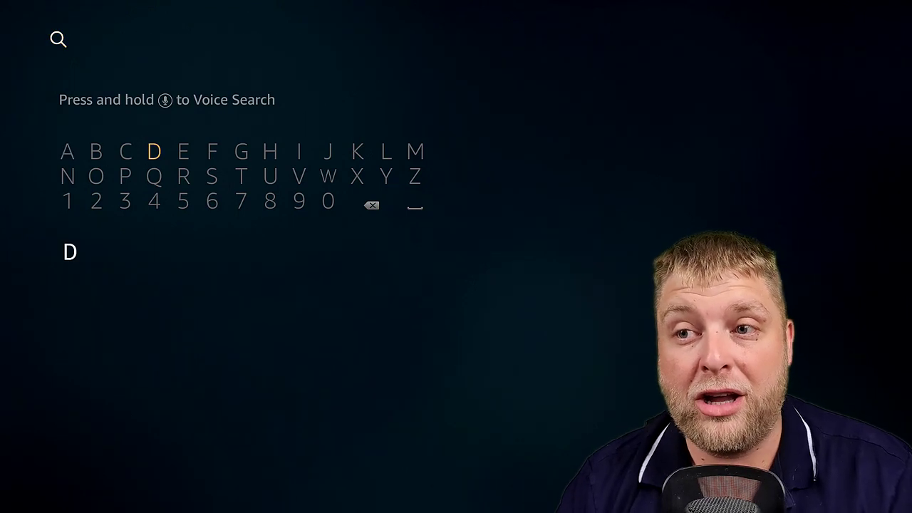
key("Down")
key("Left")
key("Left")
key("Return")
key("Left")
key("Left")
key("Left")
key("Left")
key("Left")
key("Return")
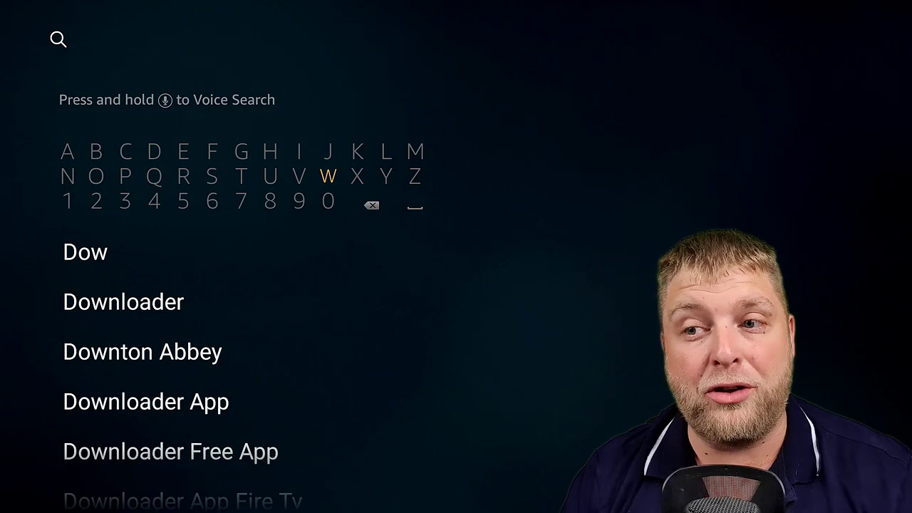
Run the suggested search for Downloader and go to the Apps & Games results
key("Down")
key("Down")
key("Down")
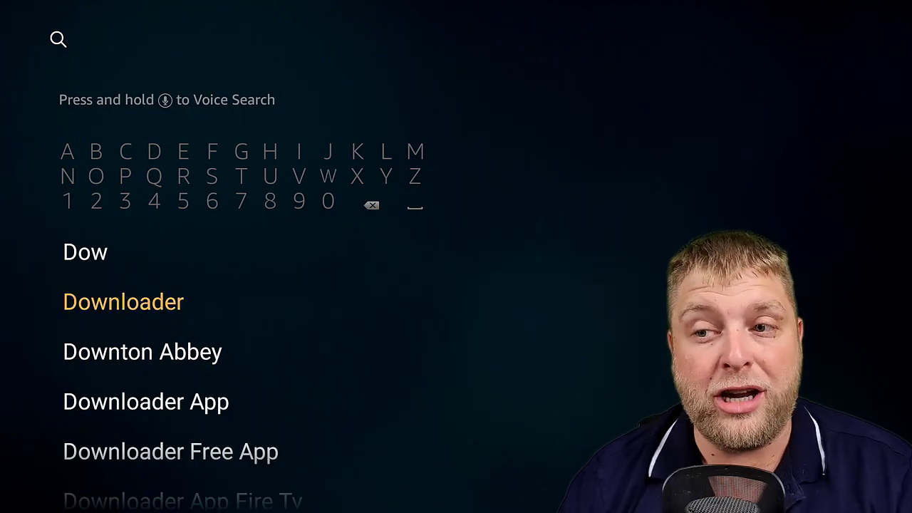
key("Return")
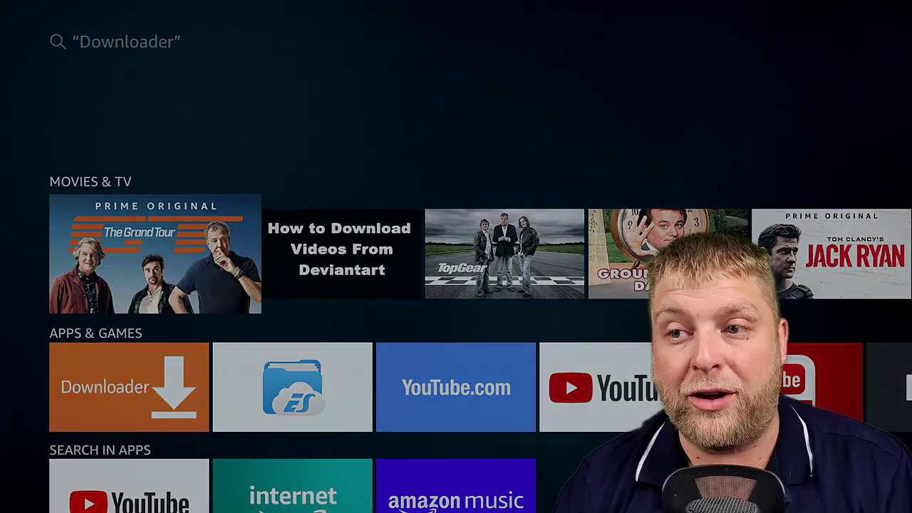
key("Down")
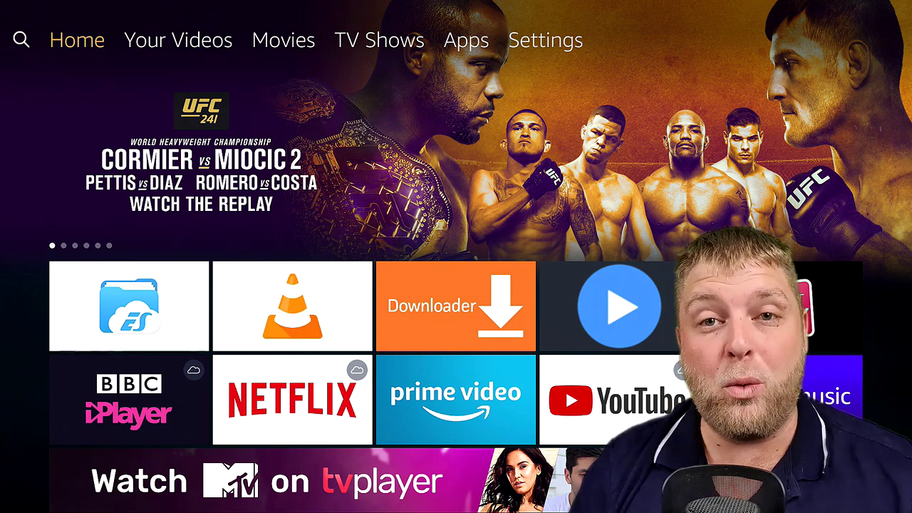
Open the Applications category in the Fire TV settings
key("Right")
key("Right")
key("Right")
key("Right")
key("Right")
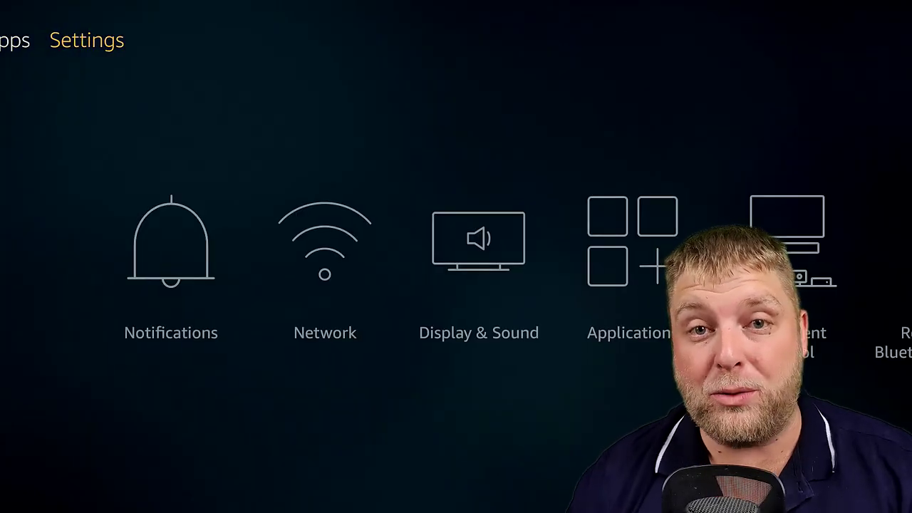
key("Down")
key("Right")
key("Right")
key("Right")
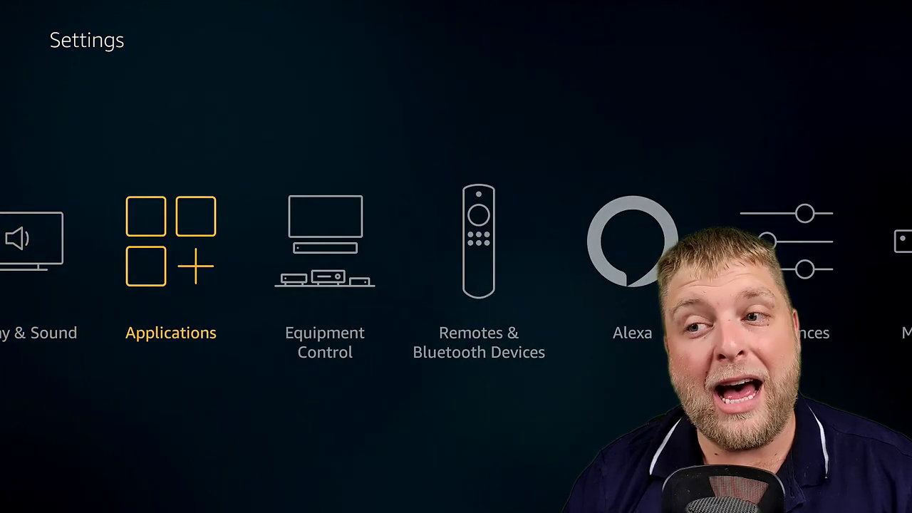
key("Return")
Open the Downloader entry among the managed installed applications
key("Down")
key("Down")
key("Down")
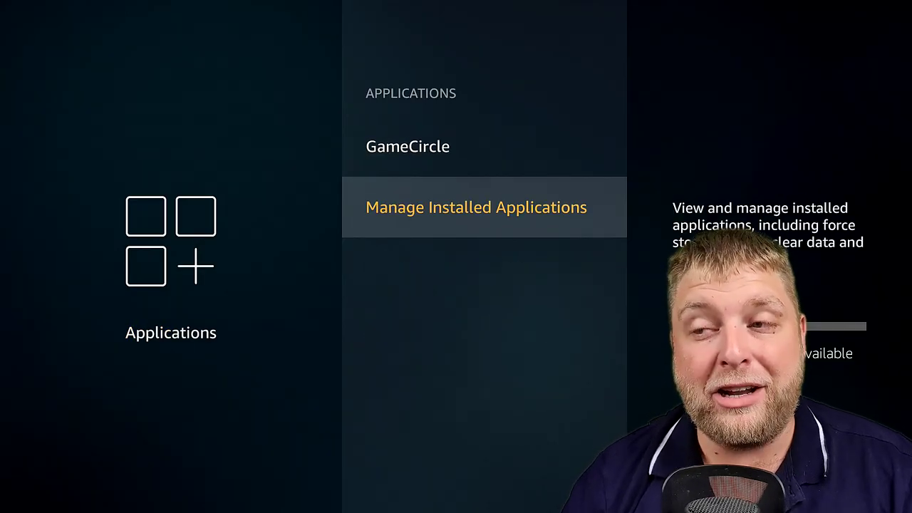
key("Return")
key("Down")
key("Down")
key("Down")
key("Down")
key("Down")
key("Down")
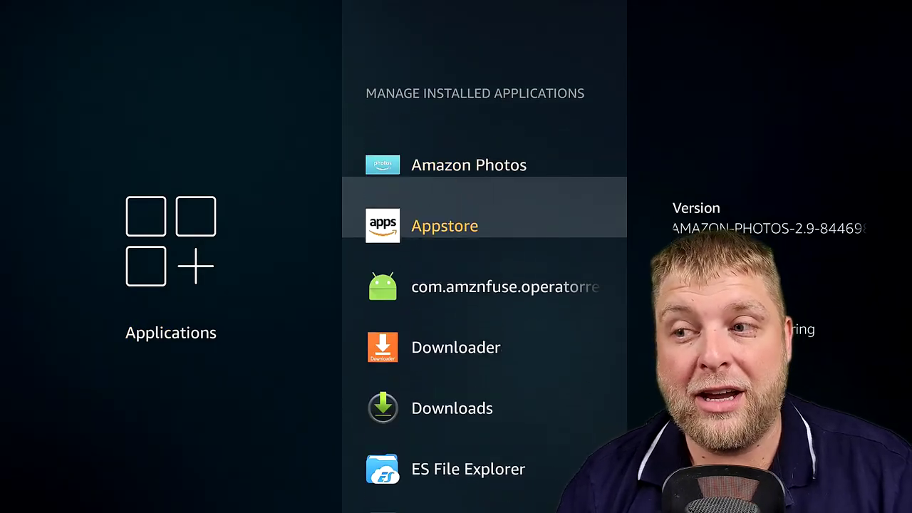
key("Return")
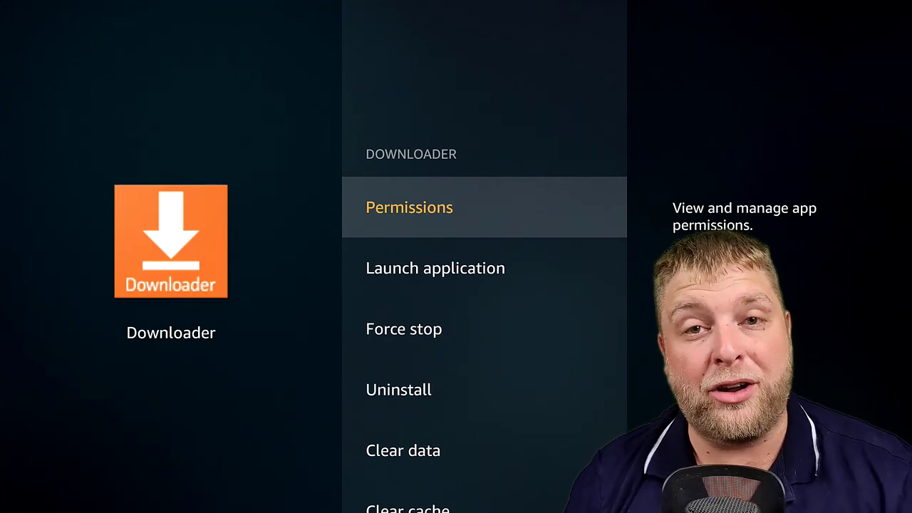
Launch Downloader, allow it to access photos, media and files, and dismiss the Quick Start Guide
key("Down")
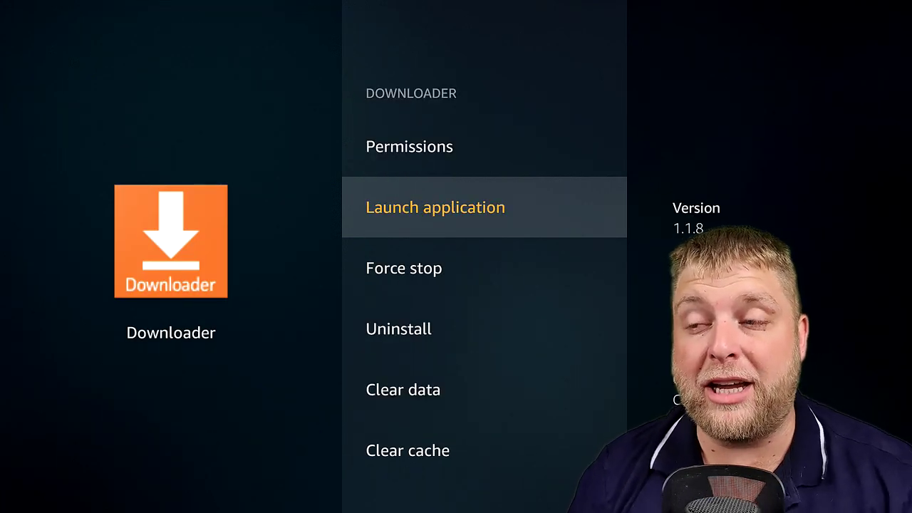
key("Return")
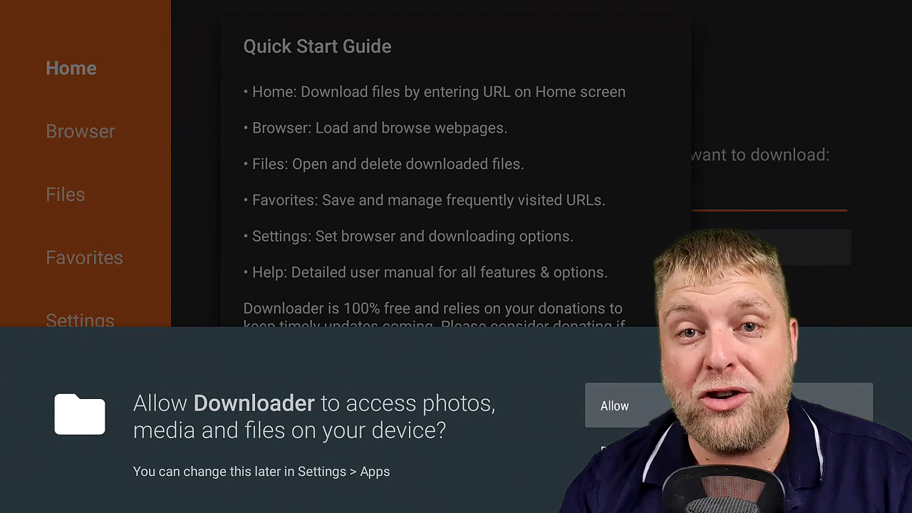
key("Return")
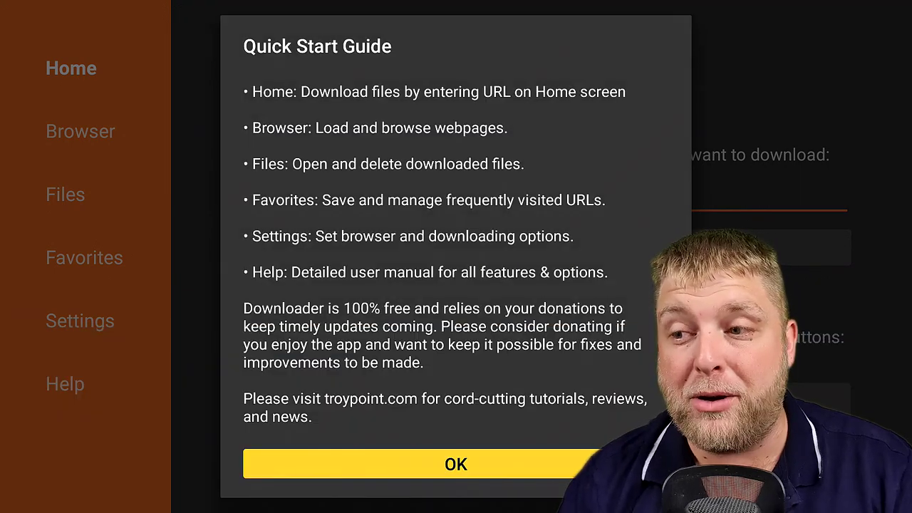
key("Return")
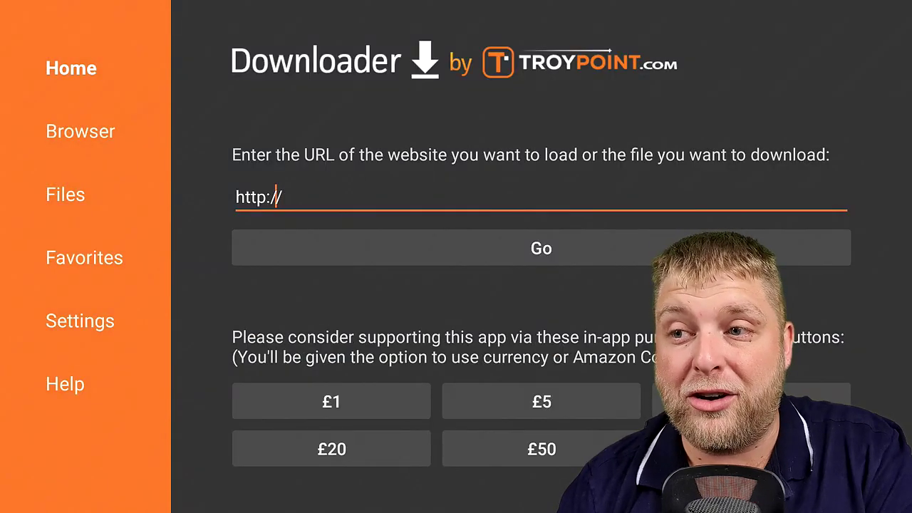
Open the settings page of Downloader
key("Left")
key("Left")
key("Left")
key("Left")
key("Left")
key("Left")
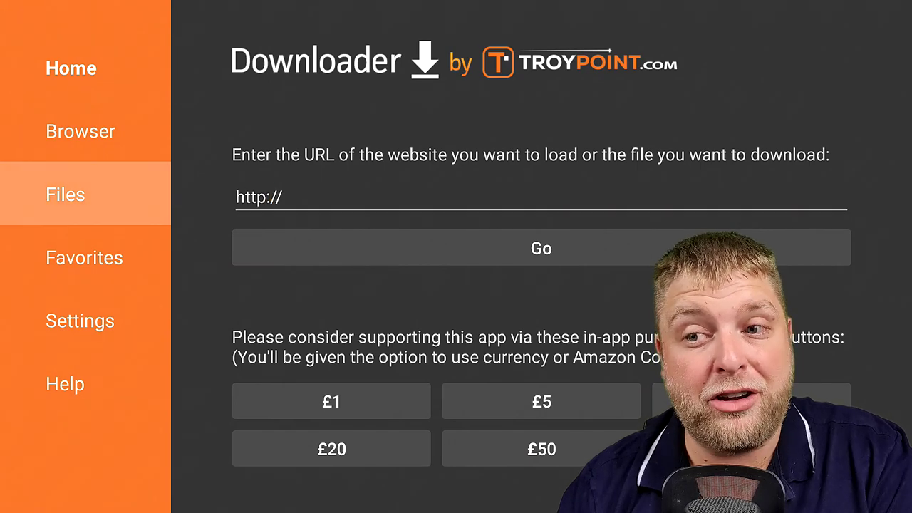
key("Down")
key("Down")
key("Return")
Enable JavaScript for the built-in web browser and accept the JavaScript warning
key("Right")
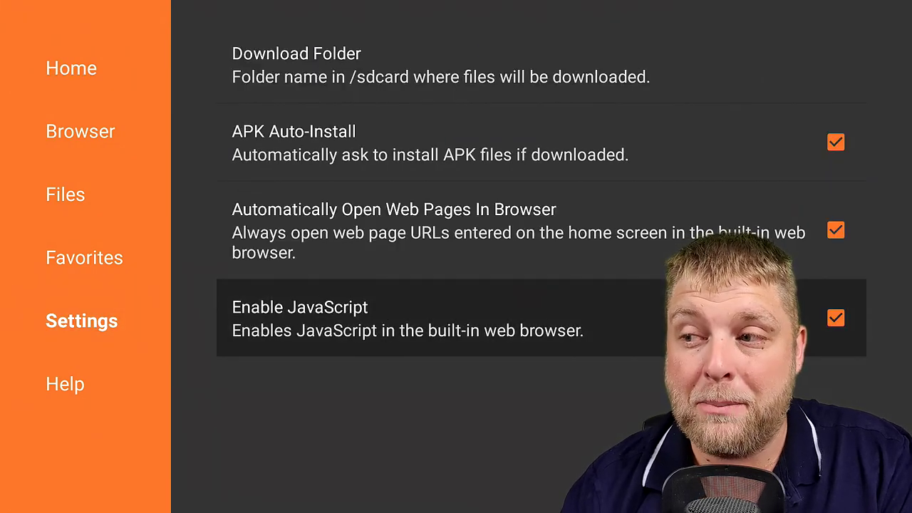
key("Return")
key("Right")
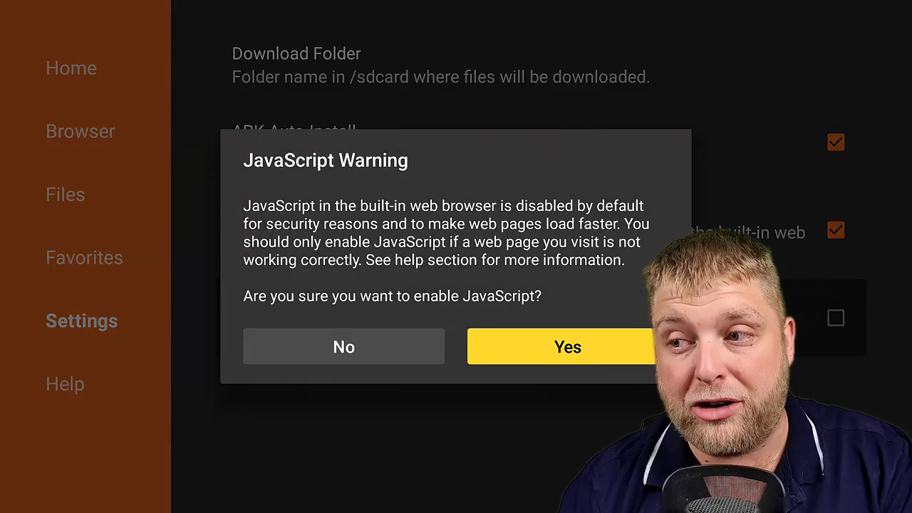
key("Return")
key("Left")
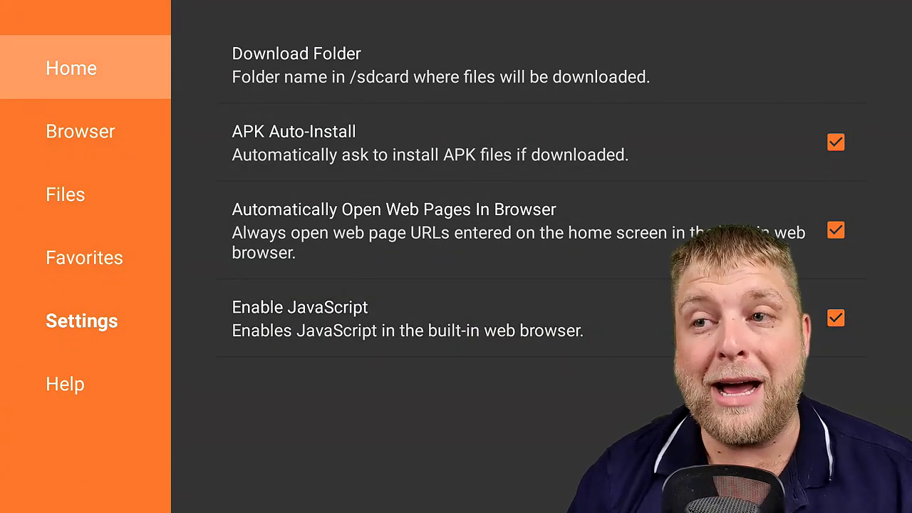
key("Return")
key("Right")
key("Right")
key("Right")
key("Right")
key("Right")
key("Right")
key("Right")
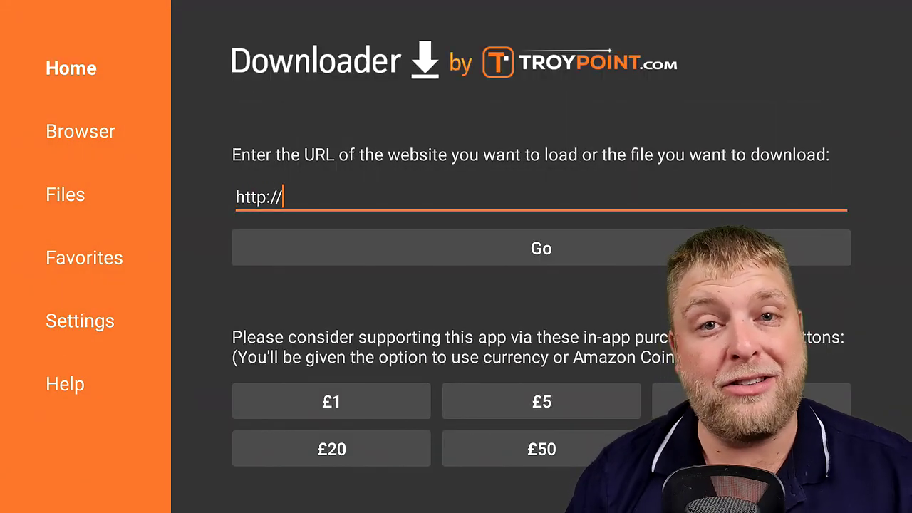
key("Return")
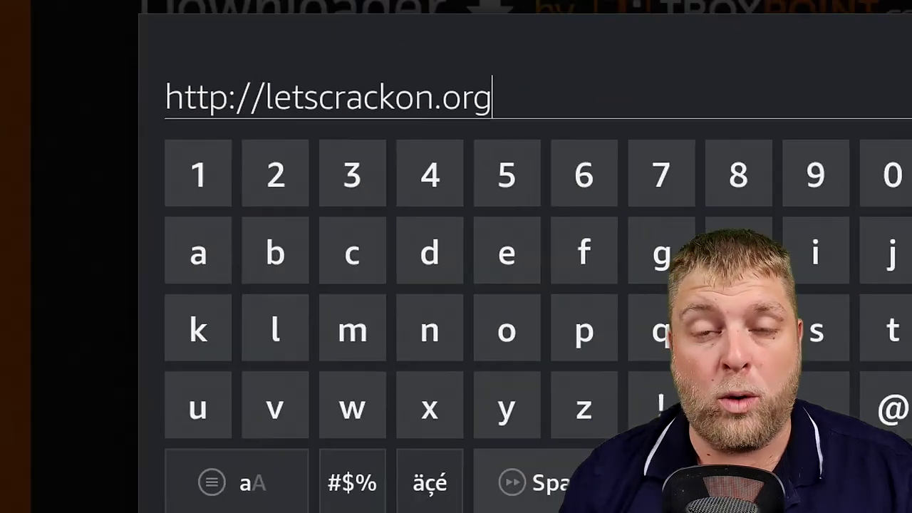
key("Return")
key("Return")
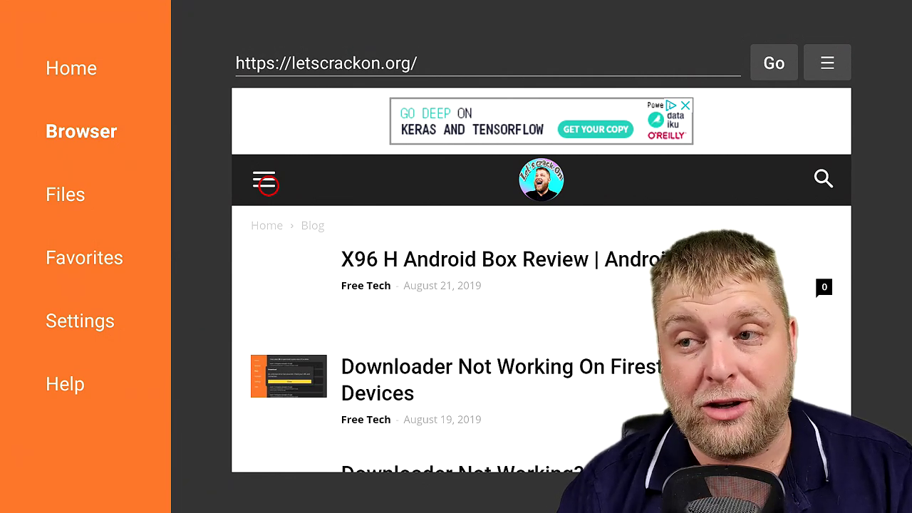
Open the website's Downloads page and go to the Mouse Toggle For Fire TV links in the list of downloaders and tools
left_click(267, 186)
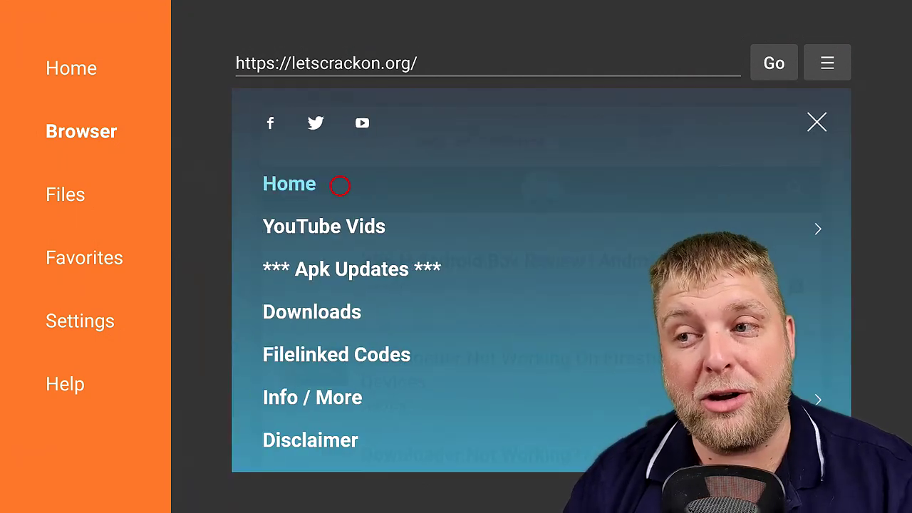
left_click(355, 320)
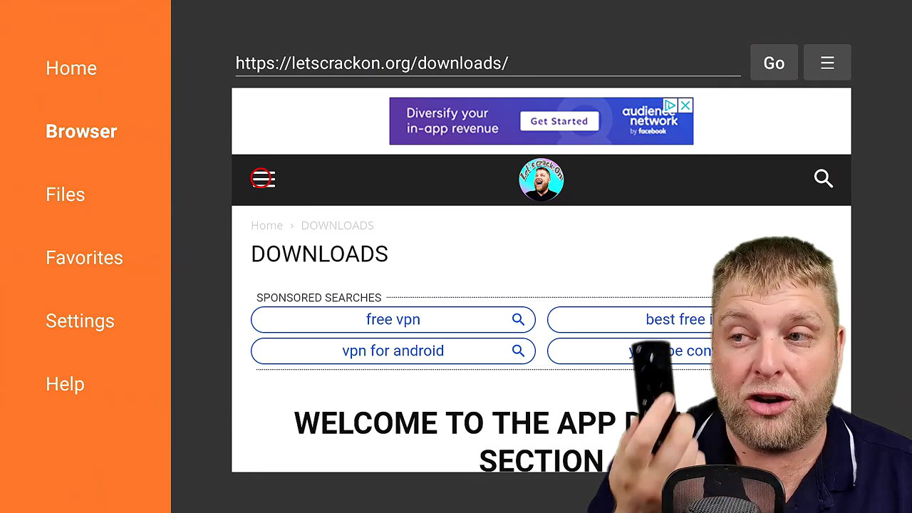
key("Menu")
key("Down")
key("Down")
key("Return")
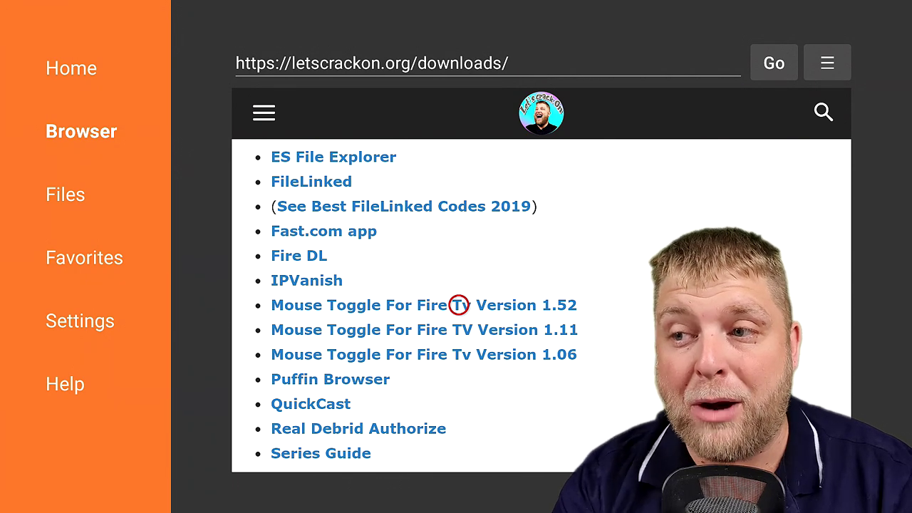
scroll(459, 139, "up", 4)
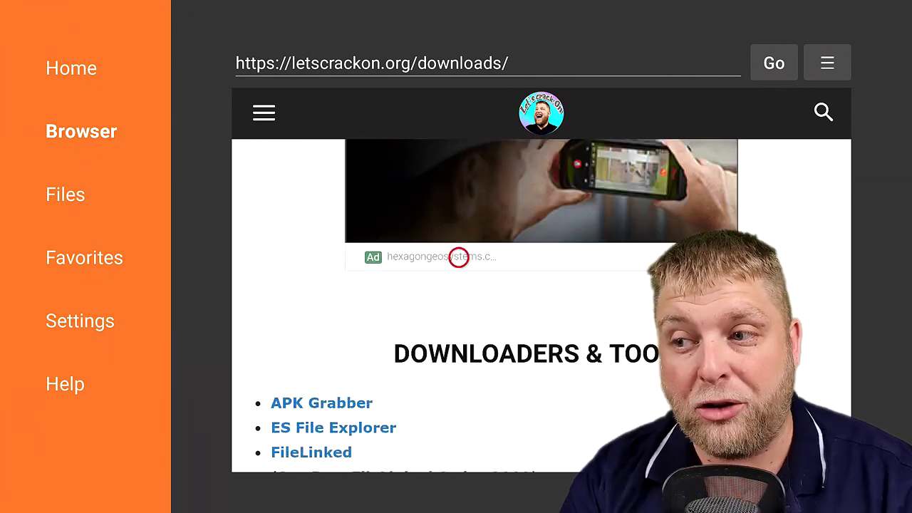
scroll(459, 453, "down", 5)
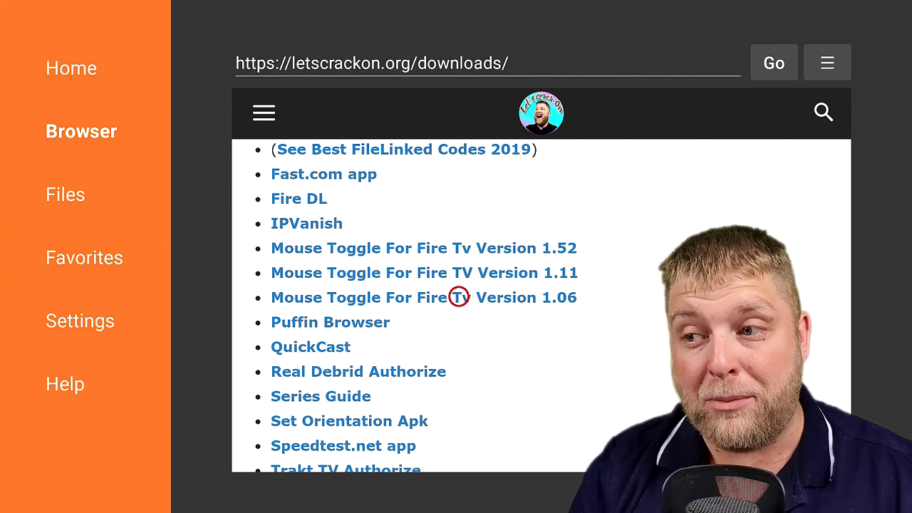
Open the page for Mouse Toggle For Fire TV Version 1.06 and start the APK download
left_click(459, 297)
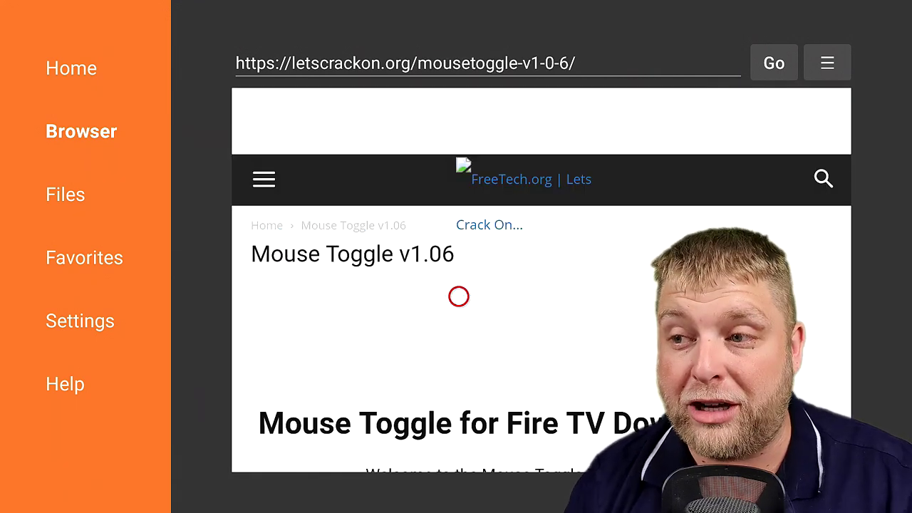
scroll(458, 437, "down", 10)
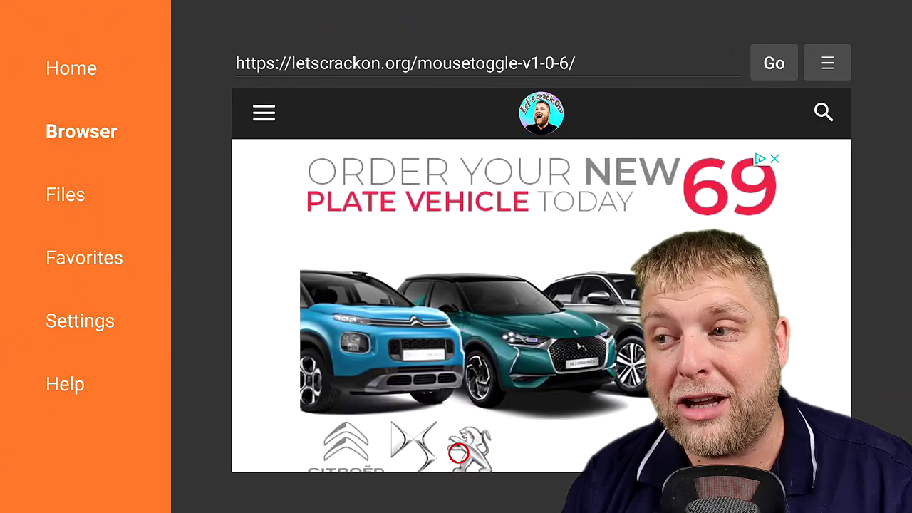
scroll(458, 453, "down", 5)
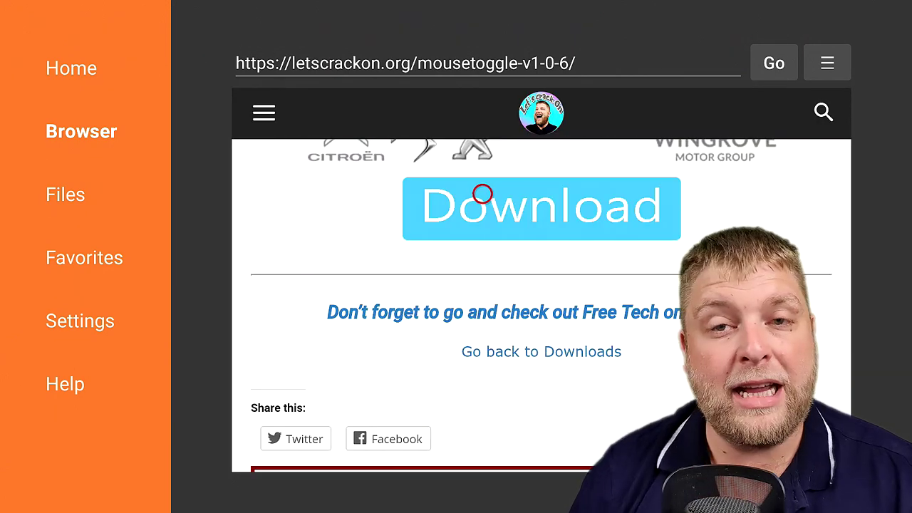
left_click(483, 194)
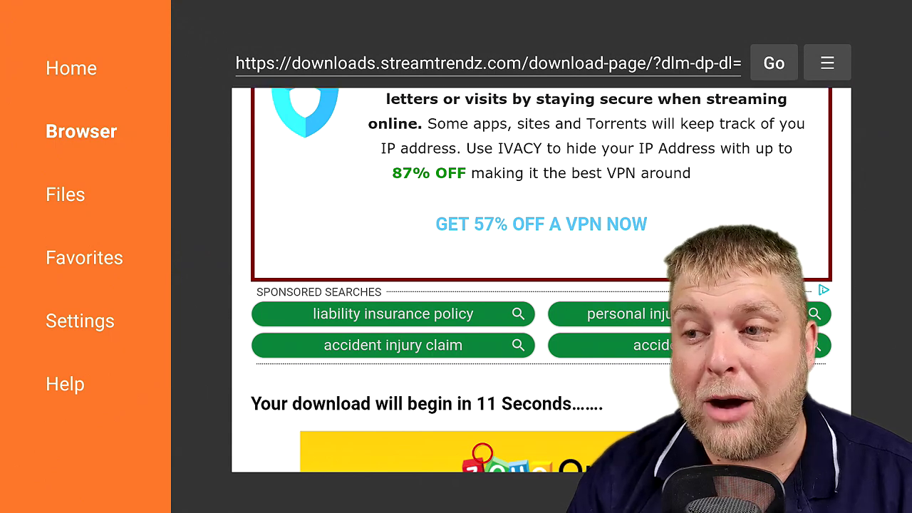
scroll(483, 454, "down", 1)
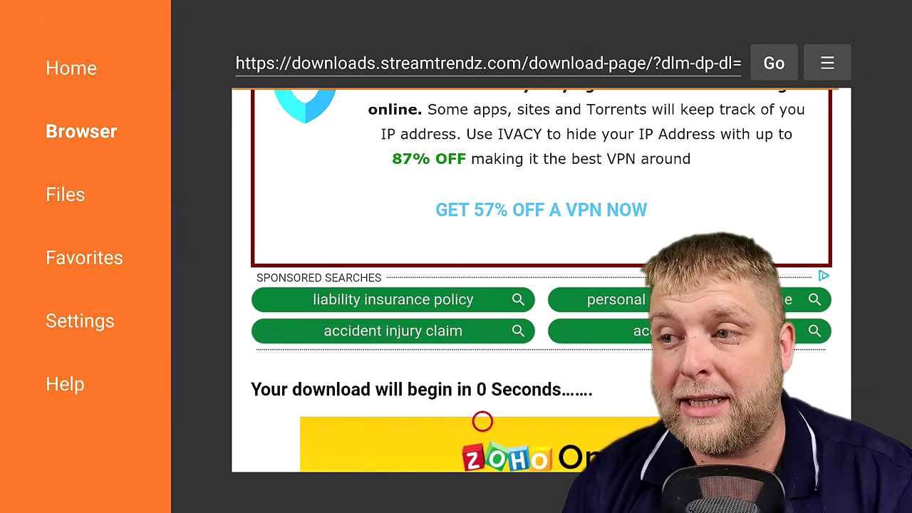
Install Mouse Toggle-v1.06.apk, then close the installer and the download dialog without opening the app
key("Return")
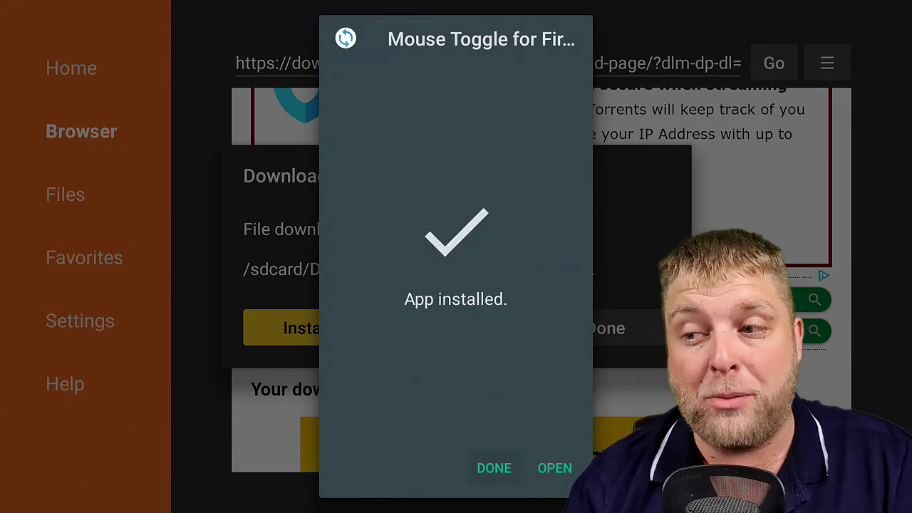
key("Return")
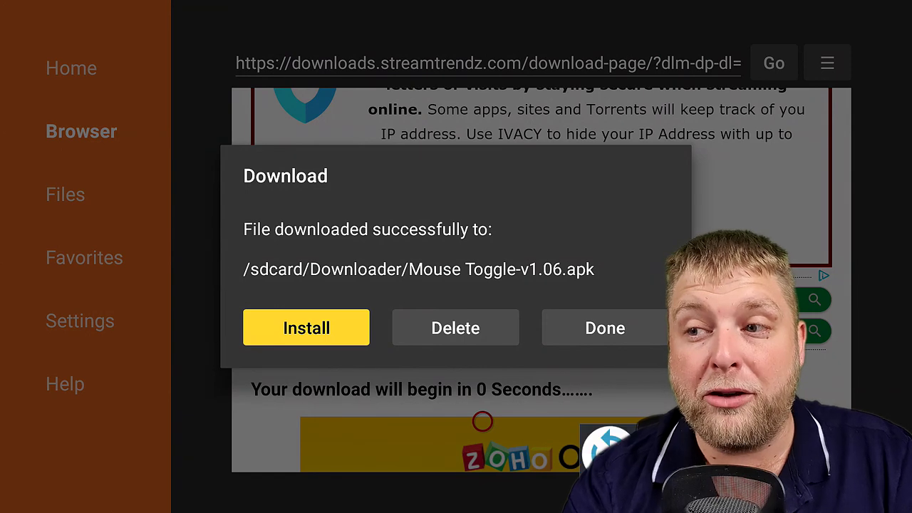
key("Right")
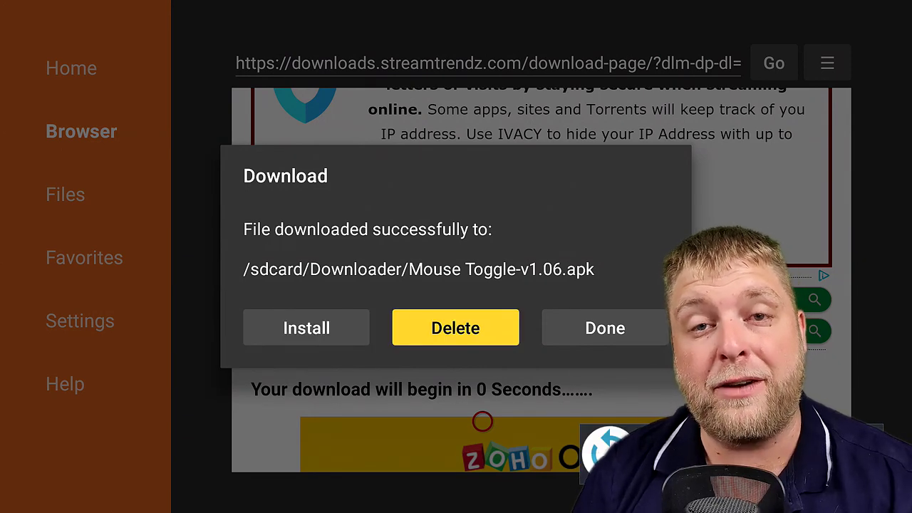
key("Right")
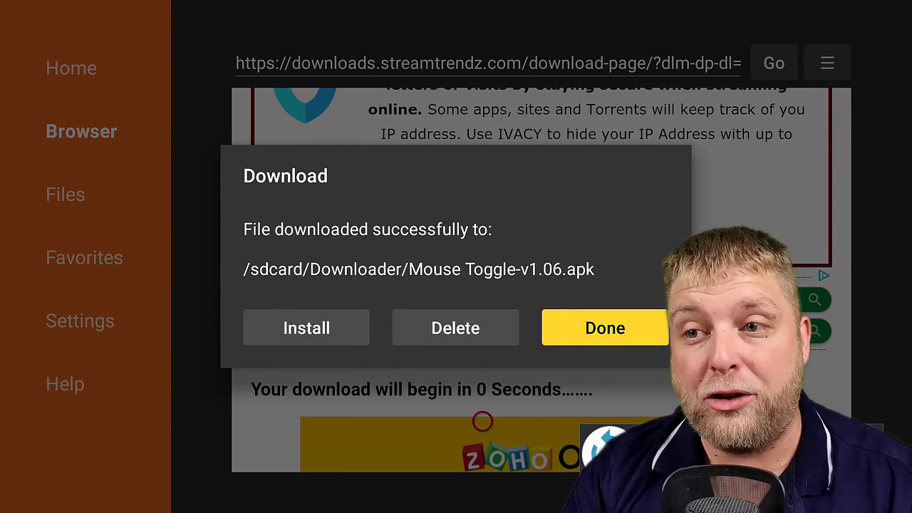
key("Return")
Delete Mouse Toggle-v1.06.apk from Downloader's saved files
key("Left")
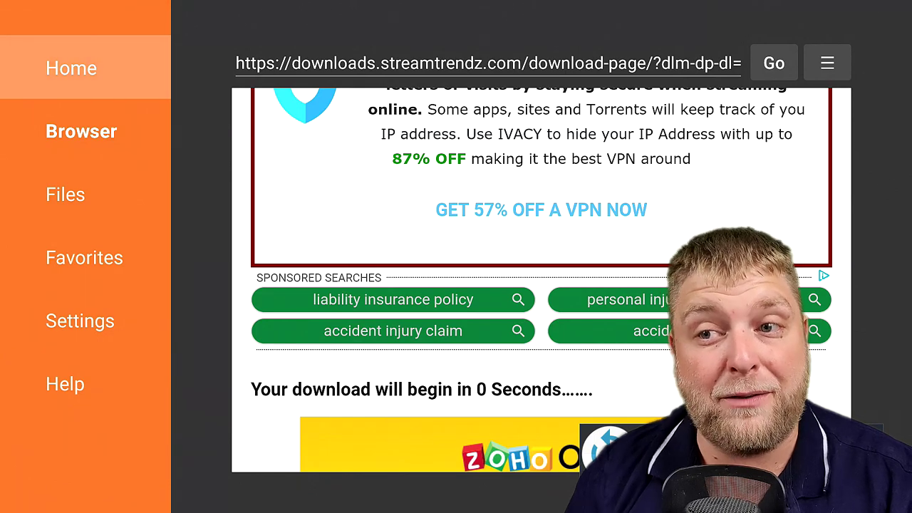
key("Down")
key("Down")
key("Return")
key("Right")
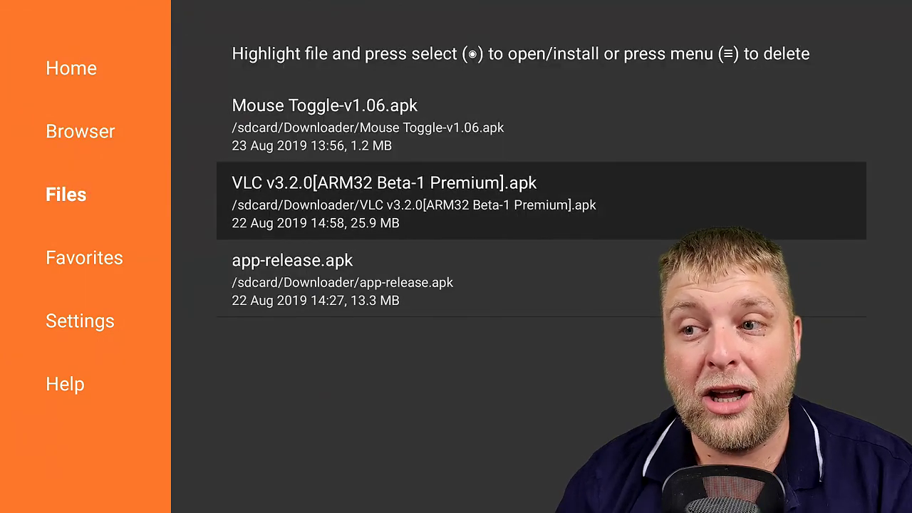
key("Up")
key("Menu")
key("Left")
key("Return")
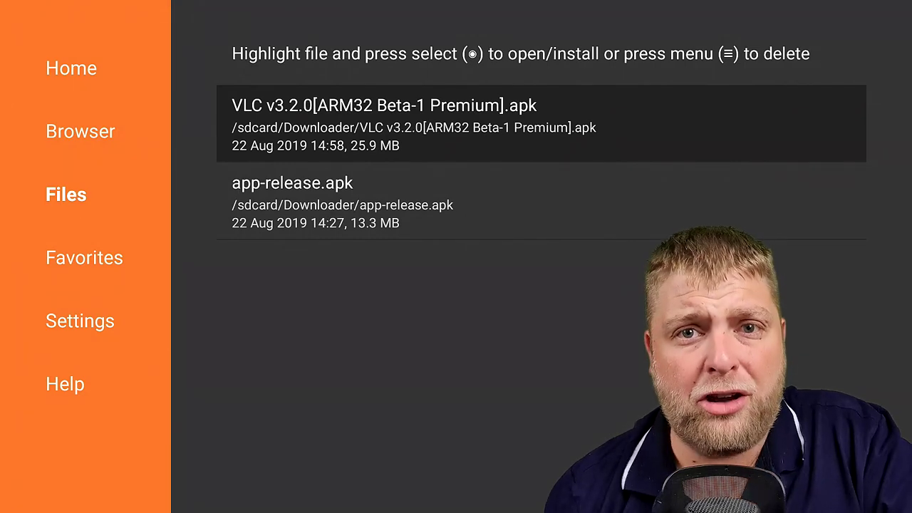
Leave Downloader and open the Mouse Toggle for Fire TV entry in the Fire TV's list of installed applications
key("Escape")
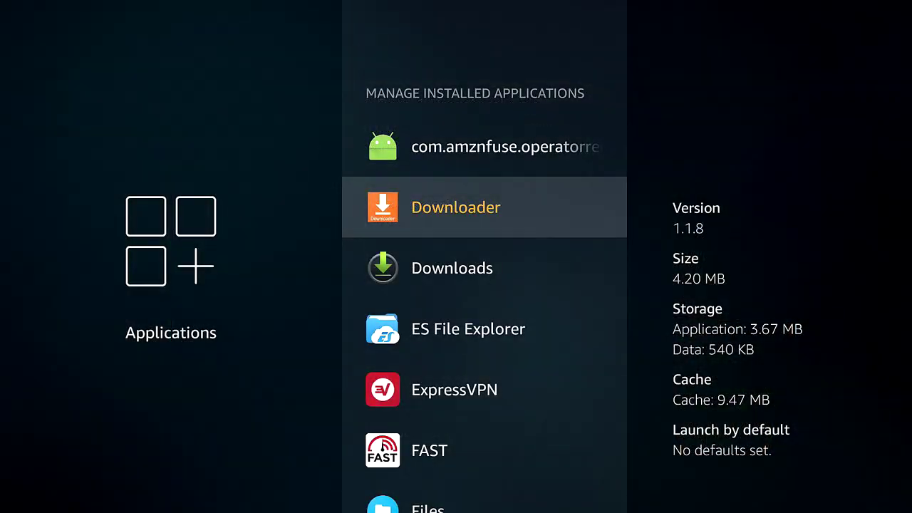
key("Down")
key("Down")
key("Down")
key("Down")
key("Down")
key("Down")
key("Down")
key("Down")
key("Down")
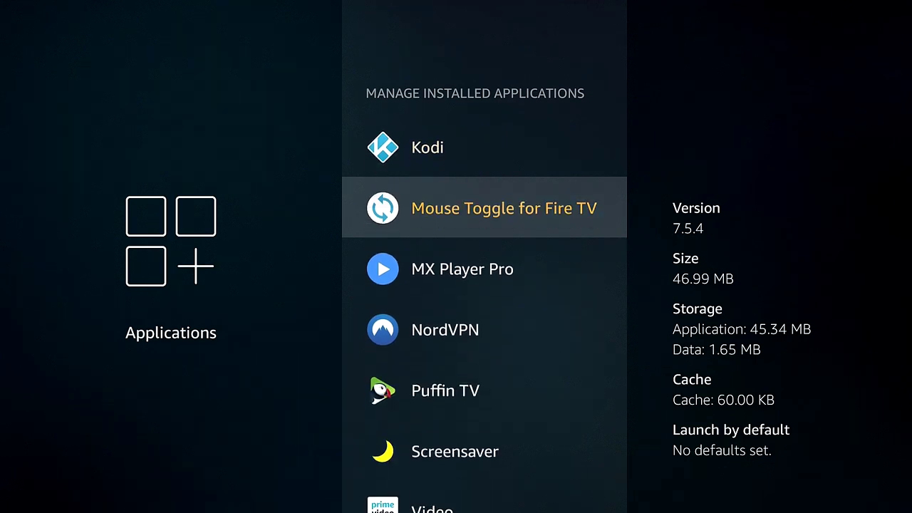
key("Return")
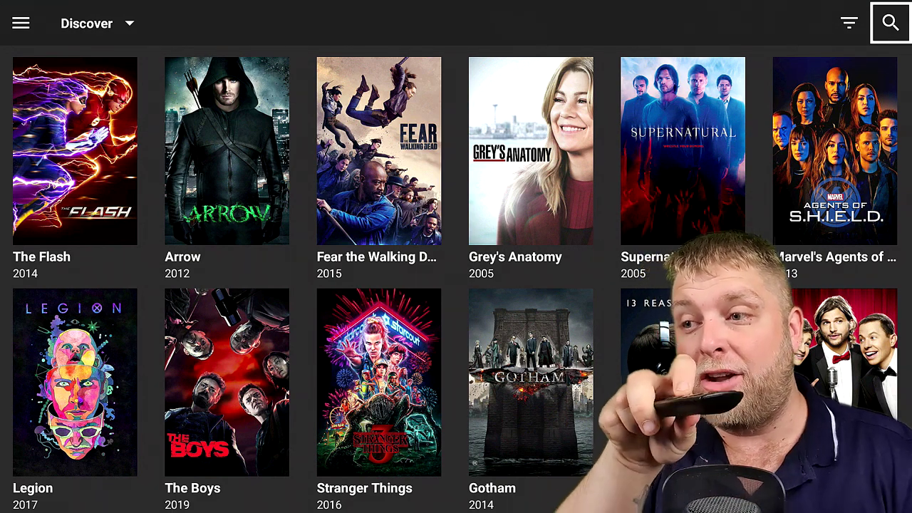
key("Down")
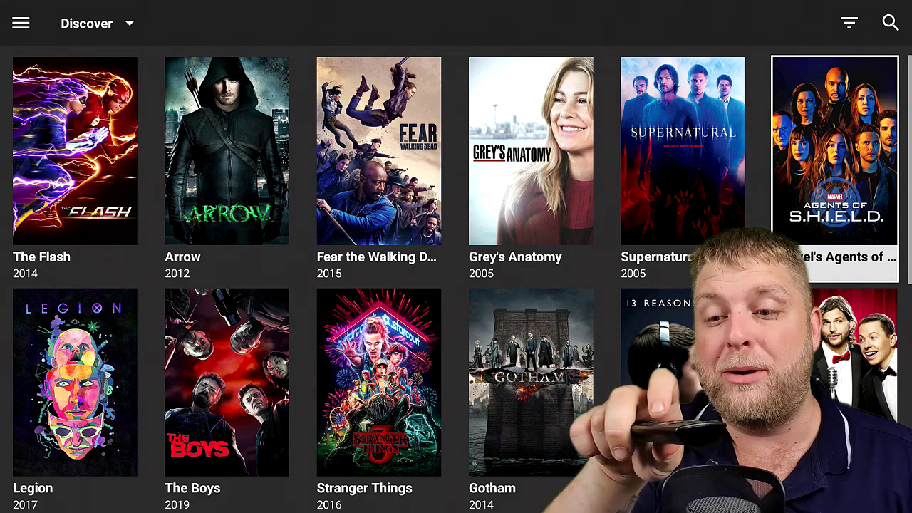
key("Left")
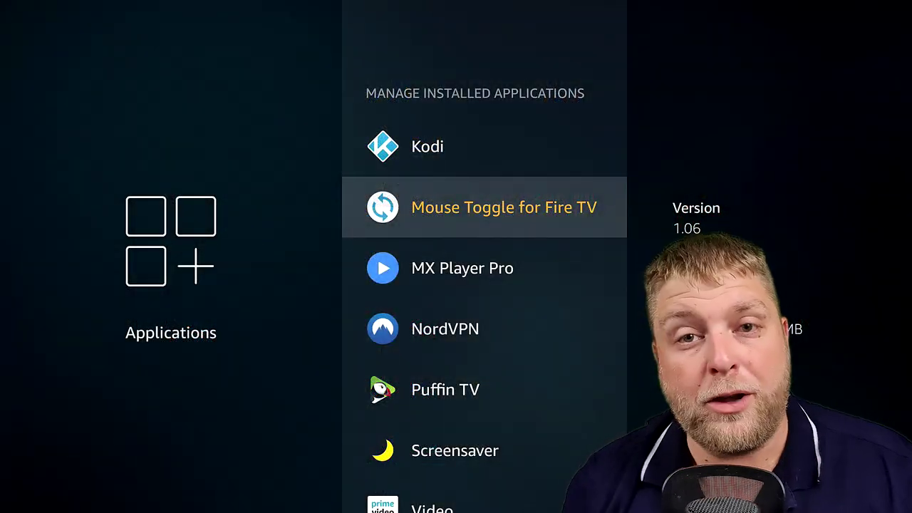
Launch Mouse Toggle for Fire TV and allow USB debugging, with "Always allow from this computer" ticked
key("Return")
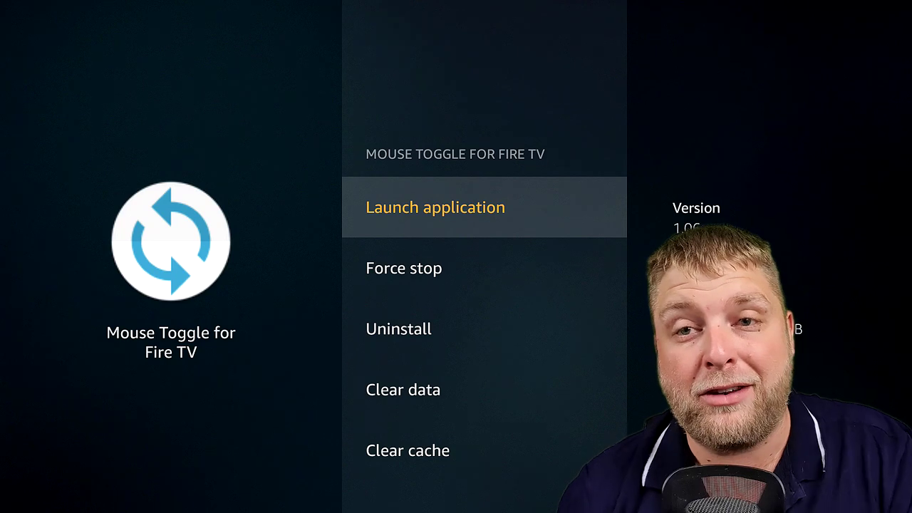
key("Return")
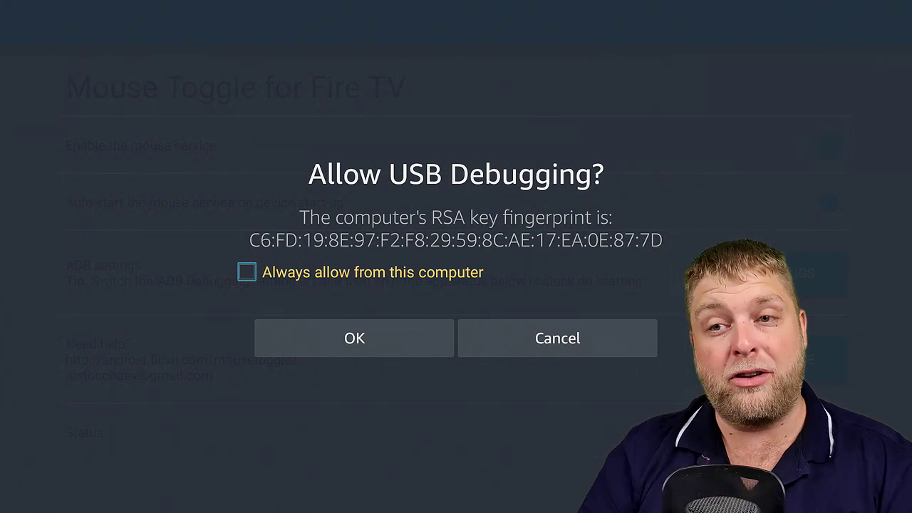
key("Down")
key("Up")
key("Return")
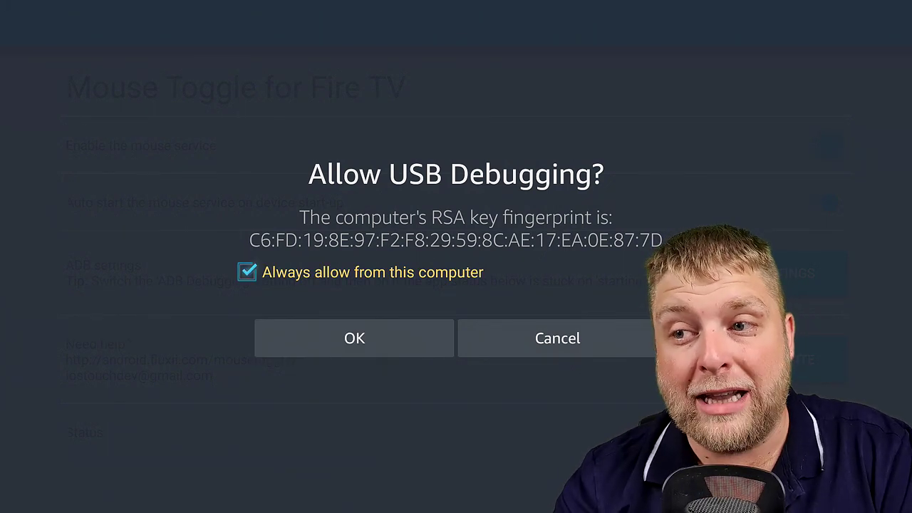
key("Down")
key("Return")
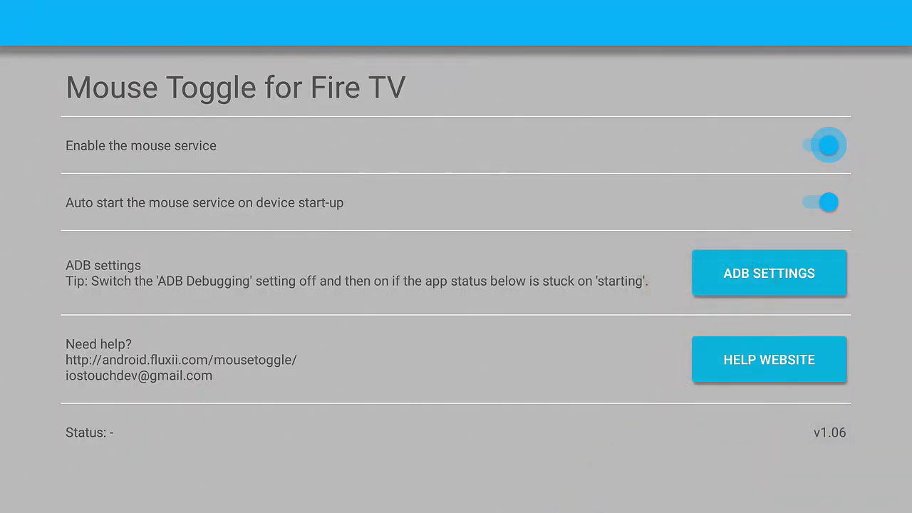
Switch the mouse service and its auto start on device start-up off and on again, then leave the app
key("Return")
key("Down")
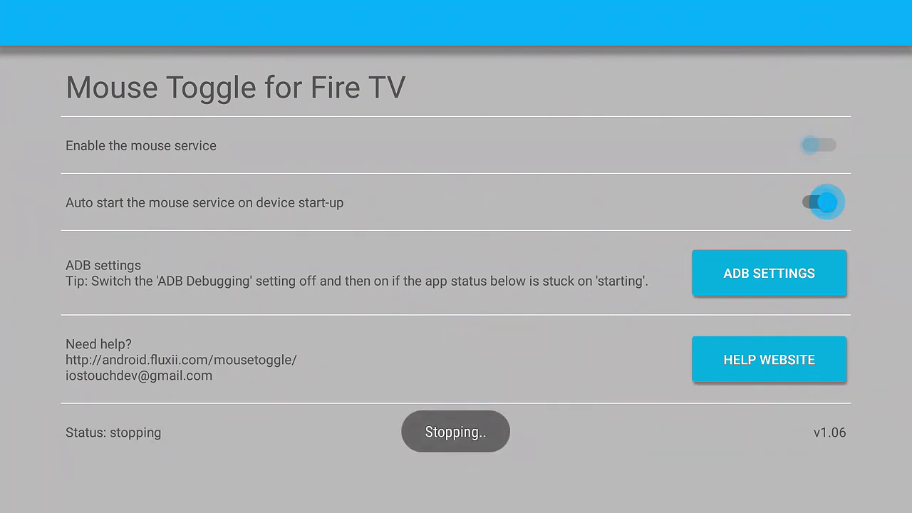
key("Return")
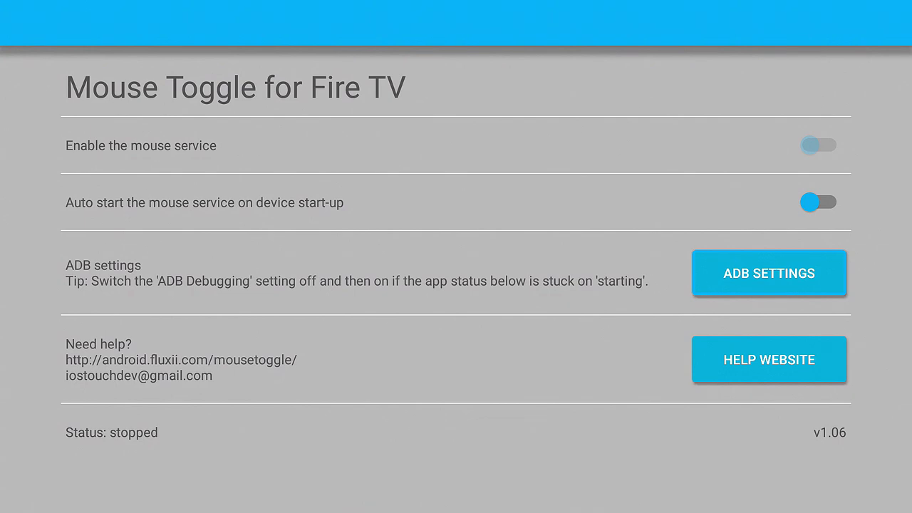
key("Up")
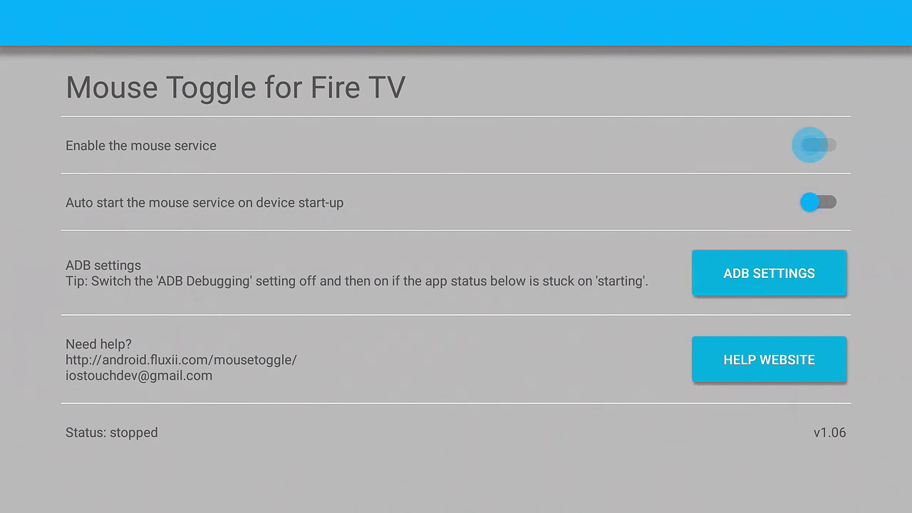
key("Return")
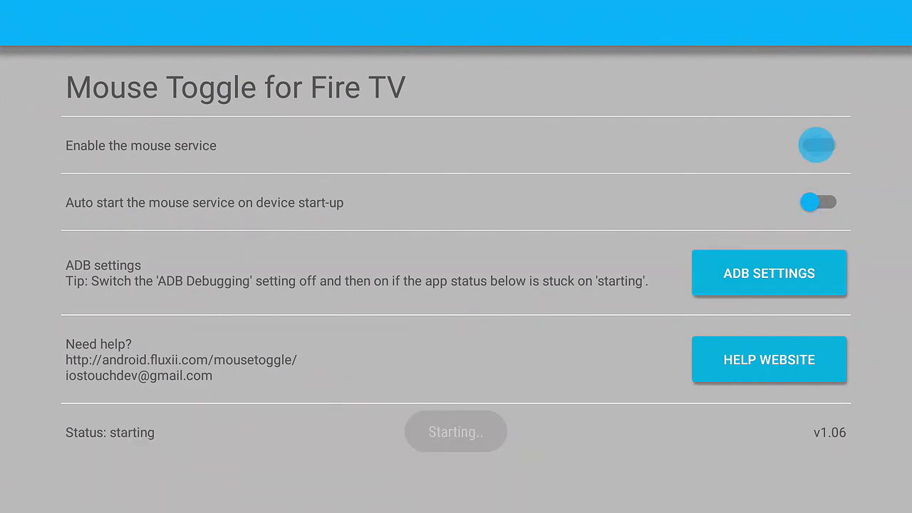
key("Down")
key("Return")
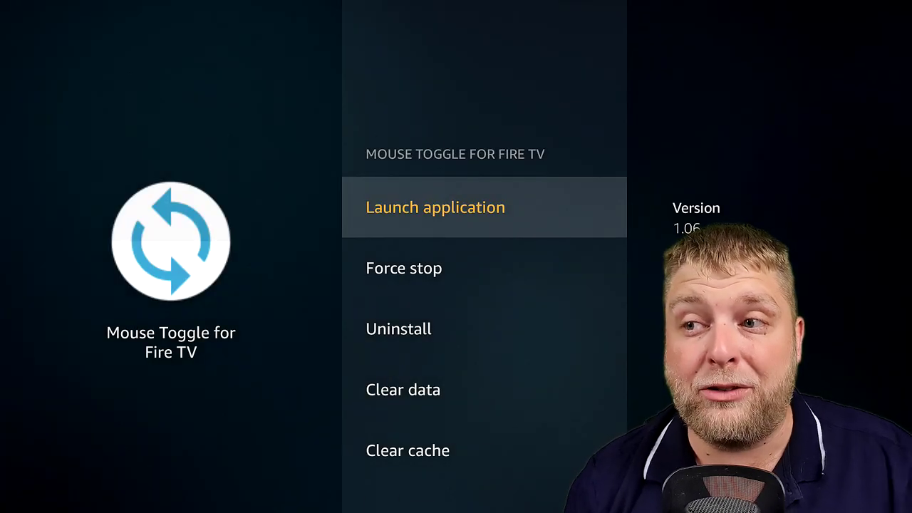
key("Escape")
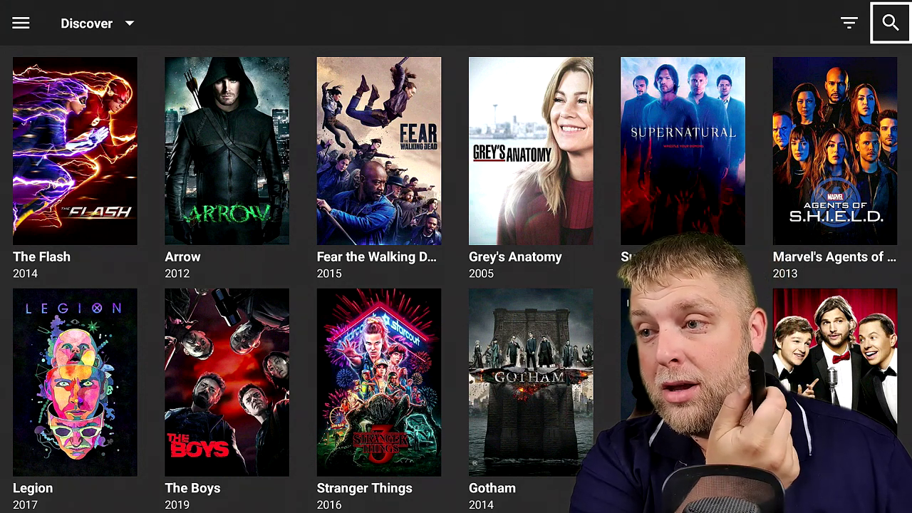
Find Mouse Toggle for Fire TV among the installed applications and launch it again
key("Down")
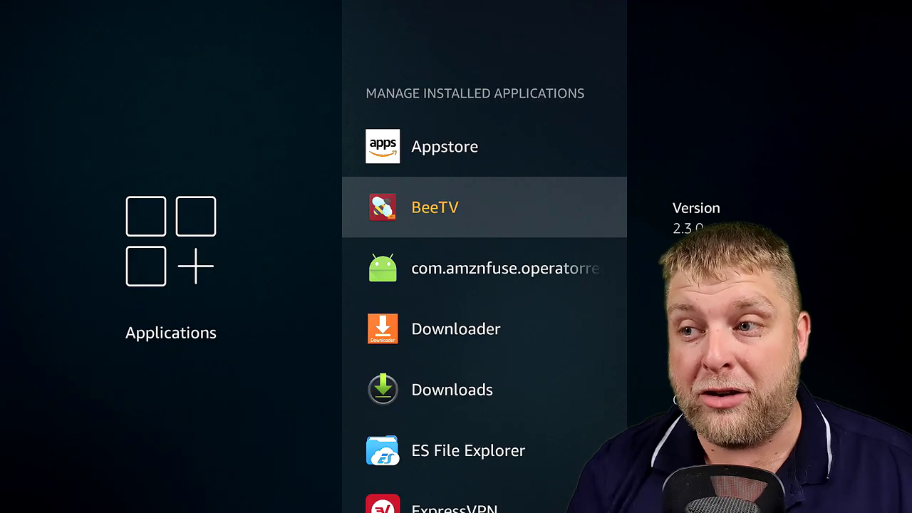
key("Down")
key("Down")
key("Down")
key("Down")
key("Down")
key("Down")
key("Down")
key("Down")
key("Down")
key("Down")
key("Down")
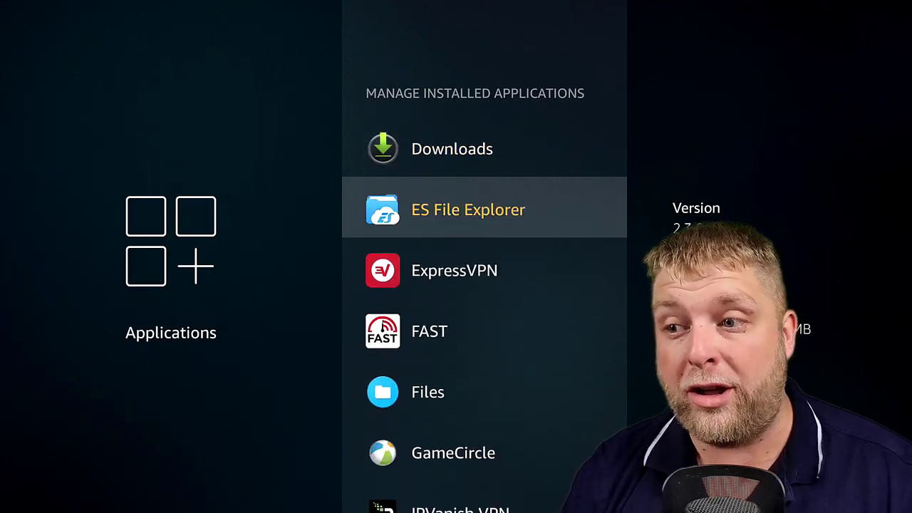
key("Return")
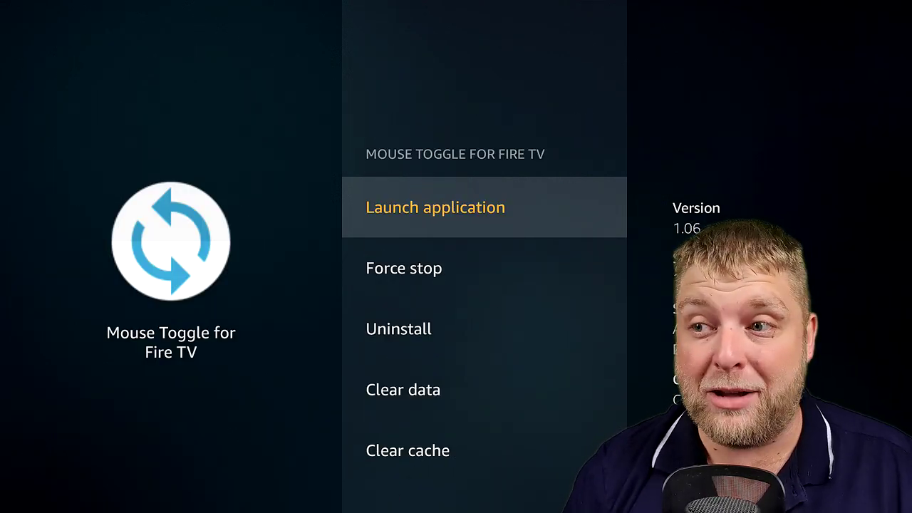
key("Down")
key("Up")
key("Return")
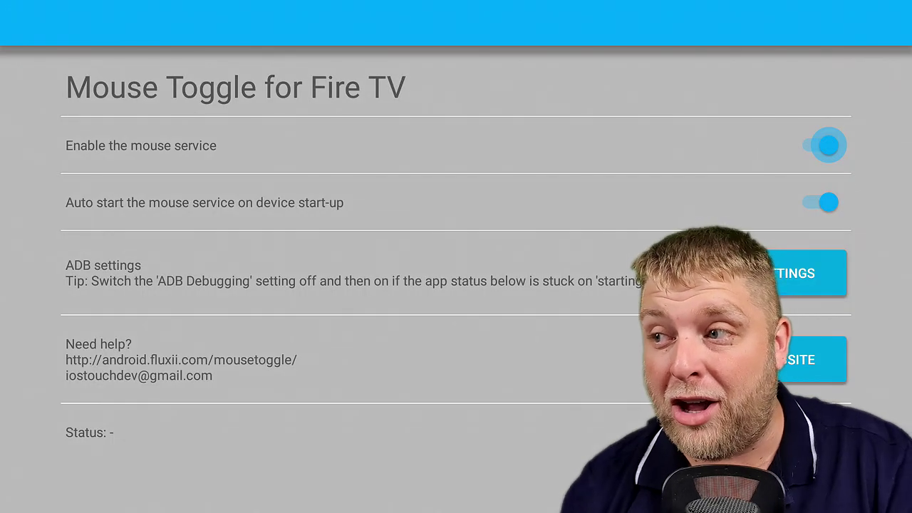
Turn off the mouse service and its auto start, then re-enable the mouse service
key("Return")
key("Down")
key("Return")
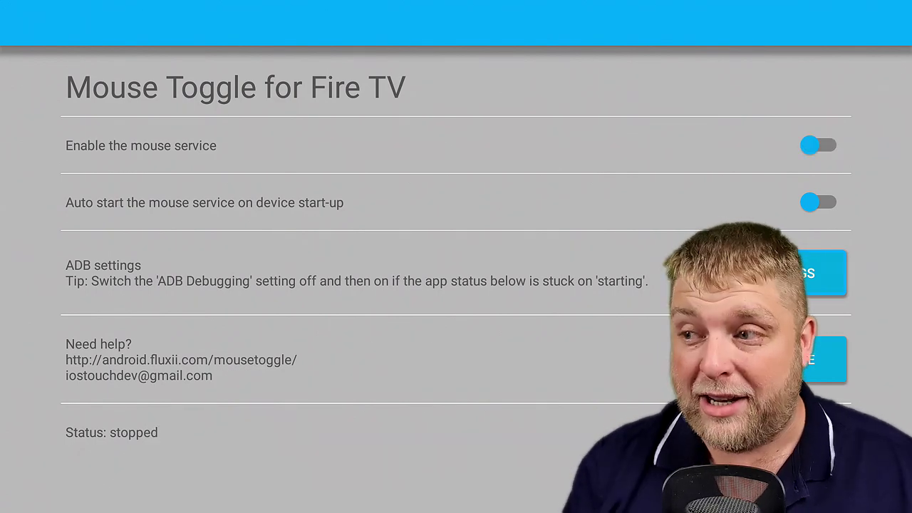
key("Up")
key("Return")
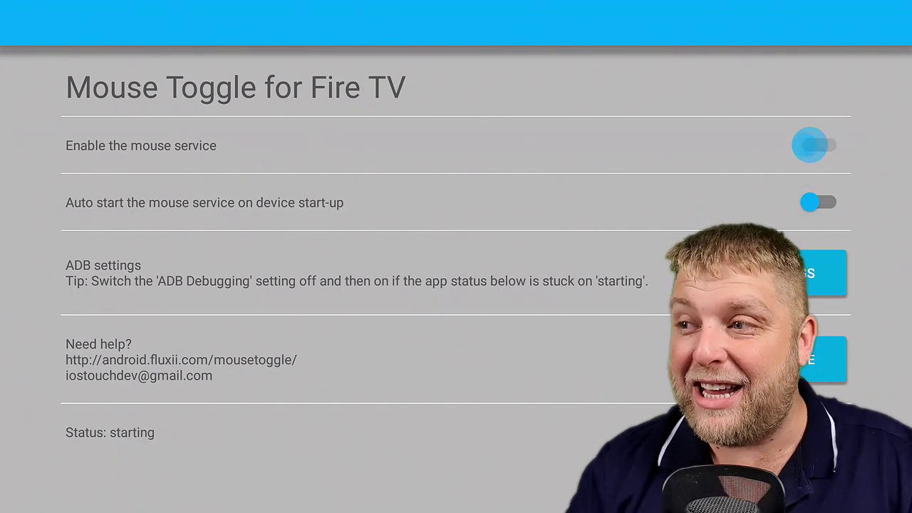
key("Down")
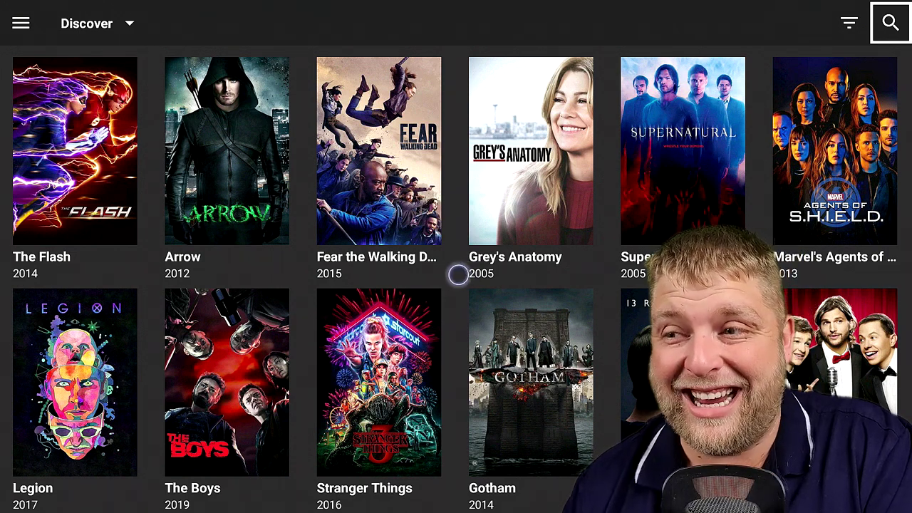
Test the mouse pointer on the Discover screen of the TV shows app by moving it onto the main menu
key("Down")
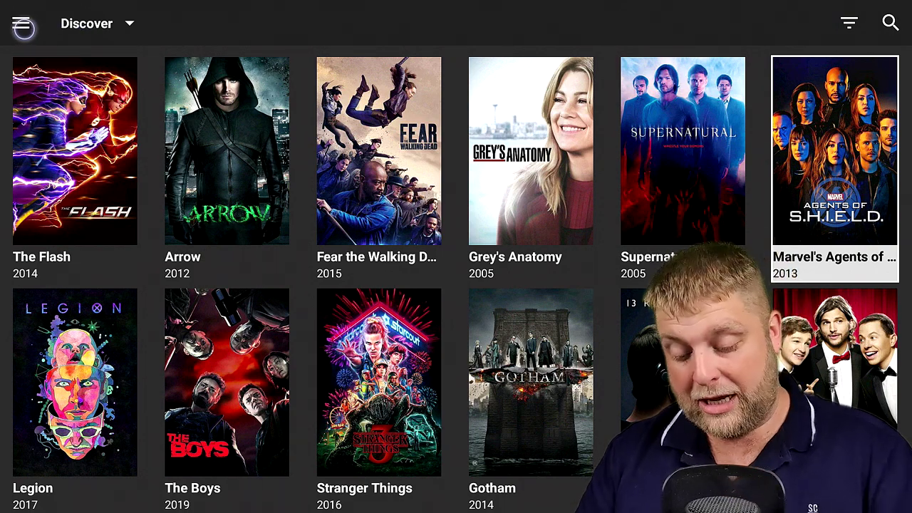
Open the app's main menu with the mouse pointer, then close it to return to the Discover grid
left_click(22, 25)
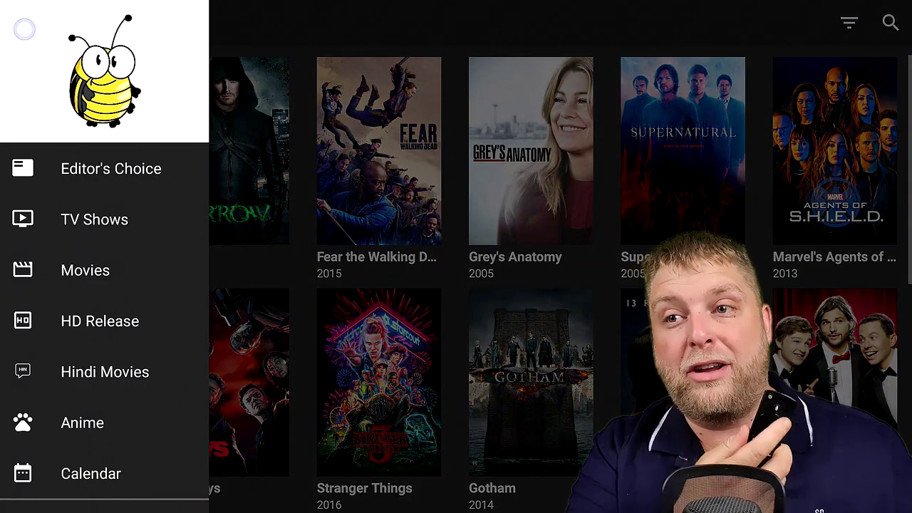
left_click(217, 29)
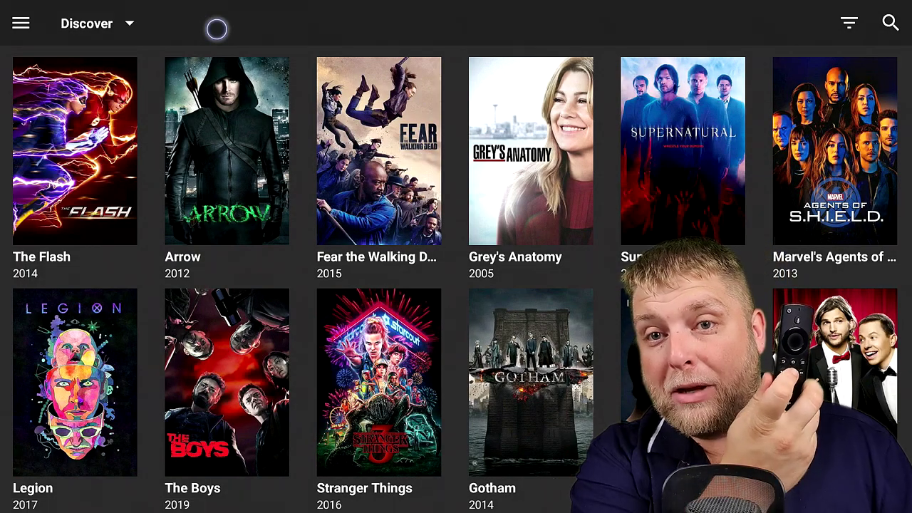
Test mouse scrolling on the Discover grid by moving down through the TV shows, back up to the first row, and down again
key("Right")
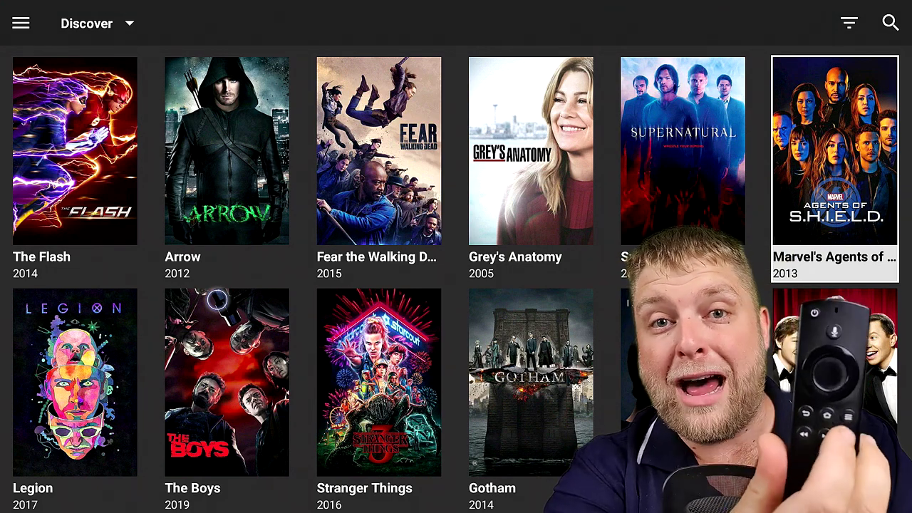
scroll(217, 299, "down", 3)
scroll(217, 299, "down", 1)
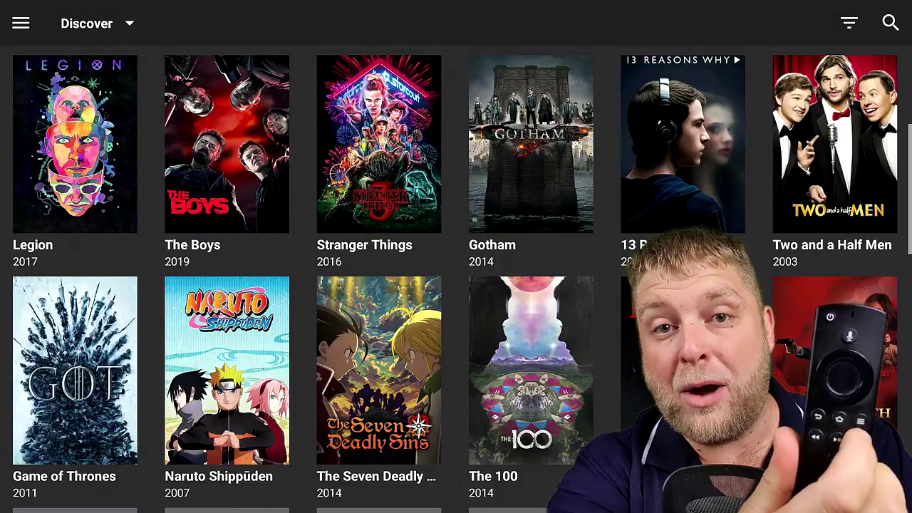
scroll(231, 301, "down", 3)
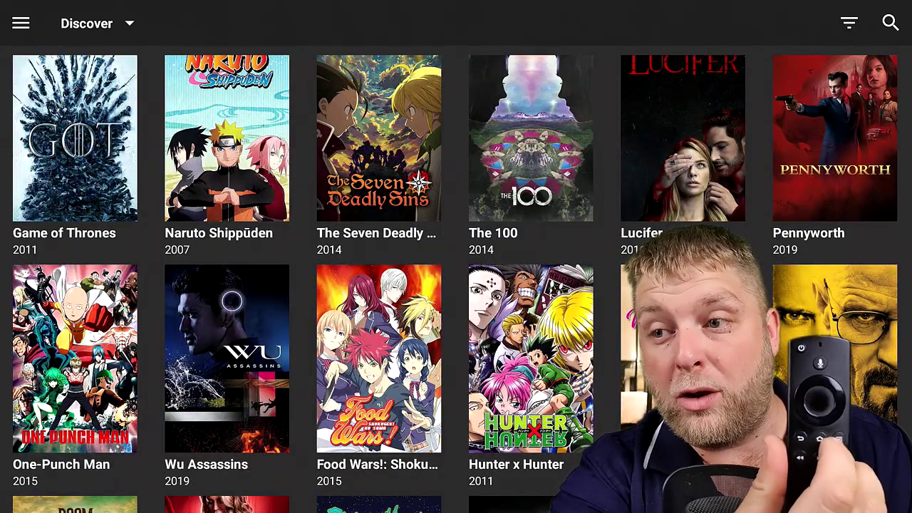
scroll(231, 302, "up", 5)
scroll(231, 301, "up", 2)
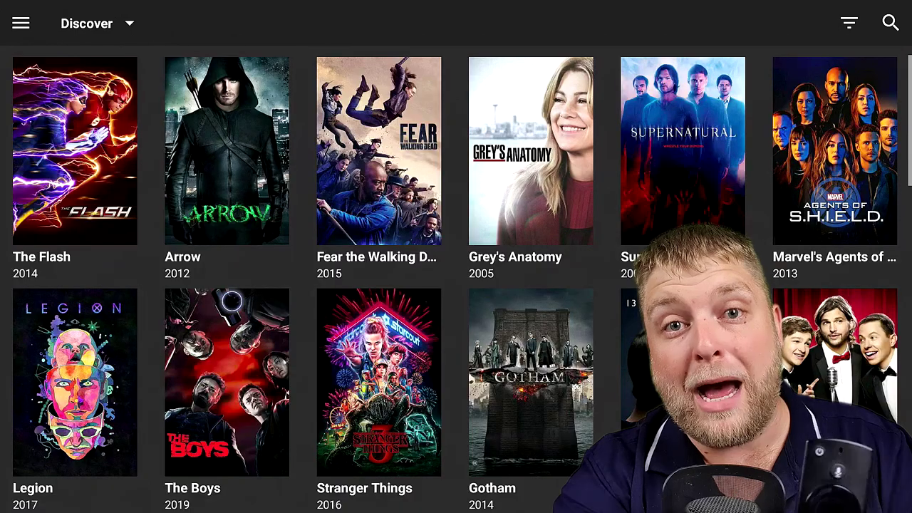
scroll(232, 302, "down", 2)
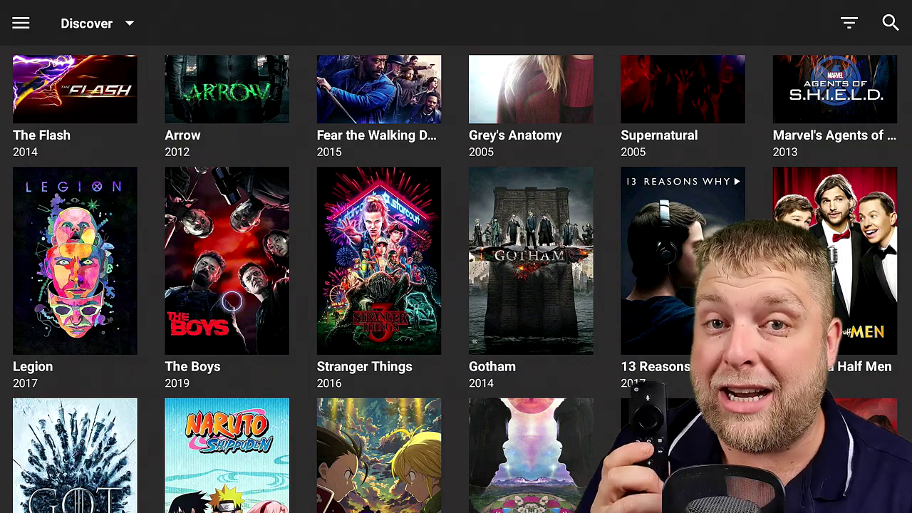
scroll(232, 301, "down", 1)
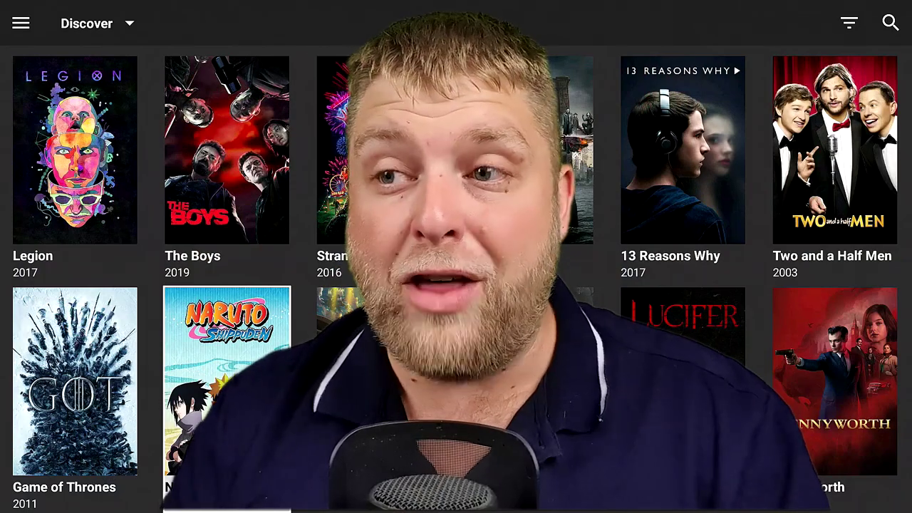